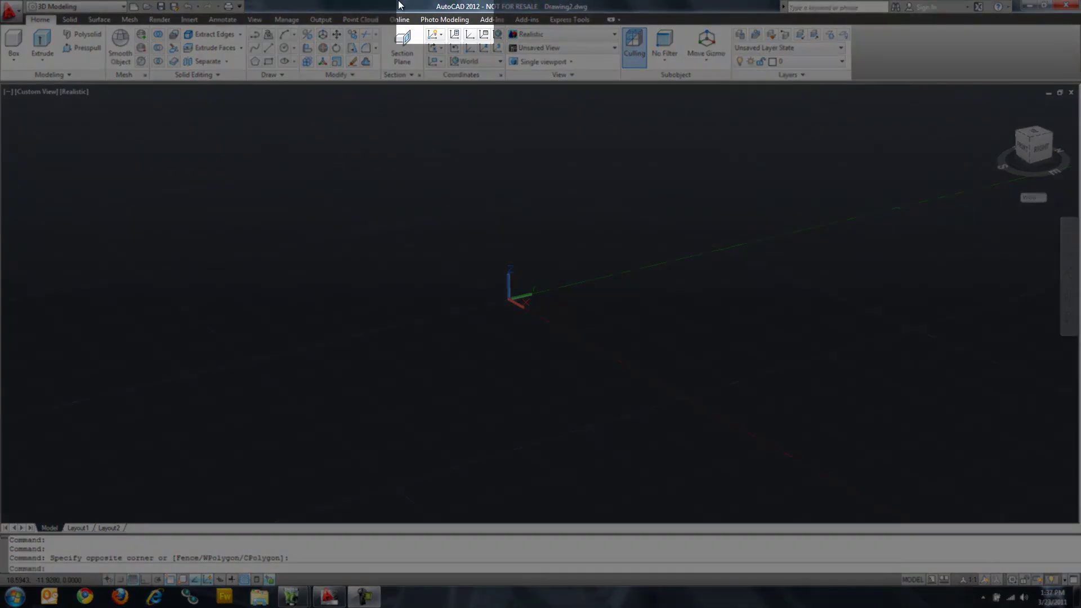
# Step: Open the photo scene PSE_Tutorial1_Step2_AddingRefPointsforWCSandScale.rzi
pyautogui.click(431, 21)
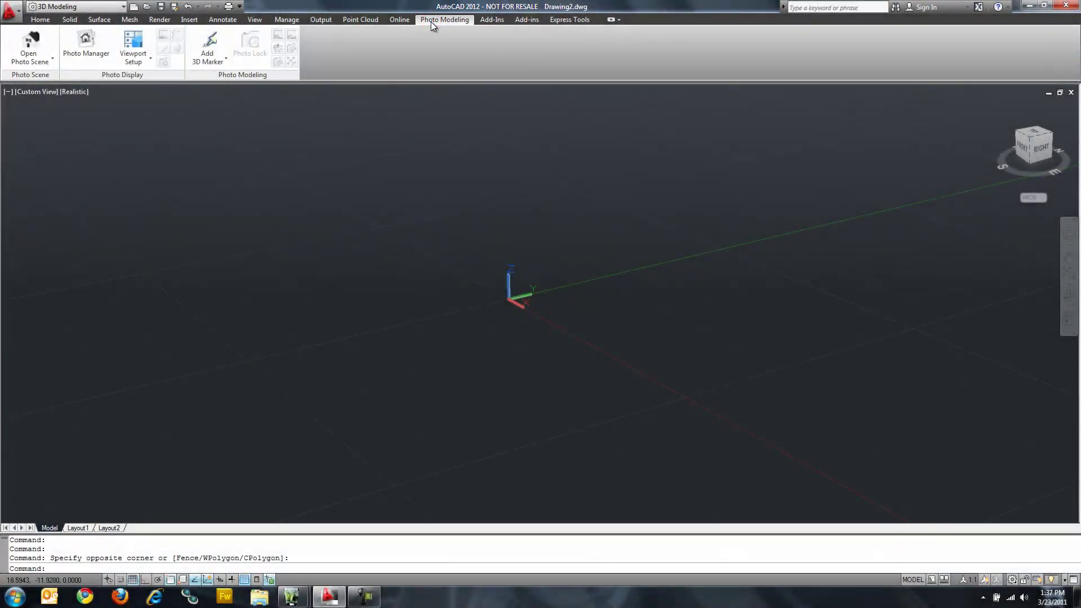
pyautogui.click(22, 40)
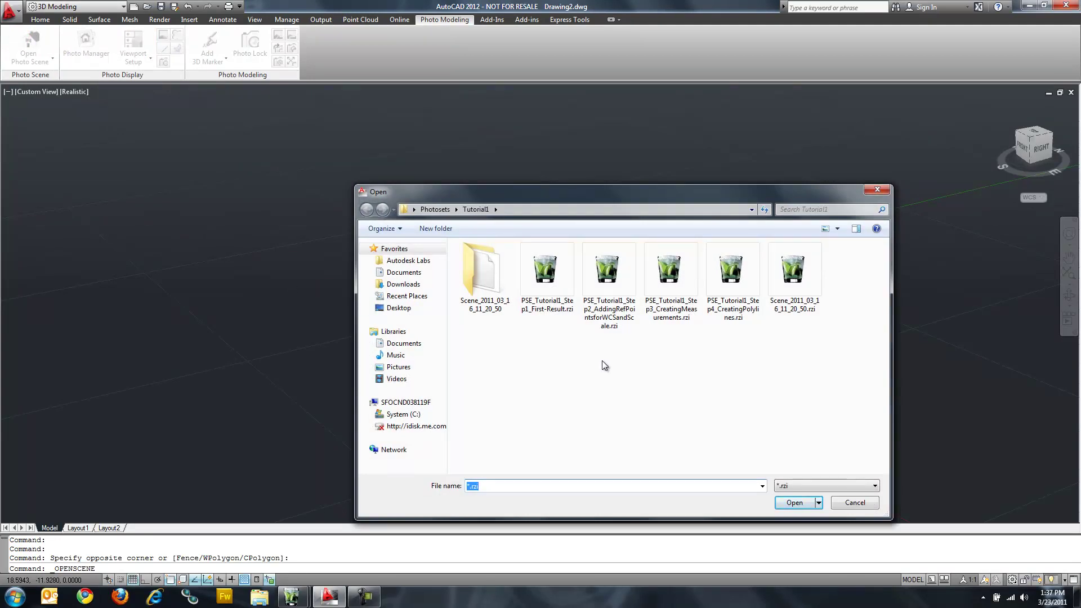
pyautogui.click(606, 284)
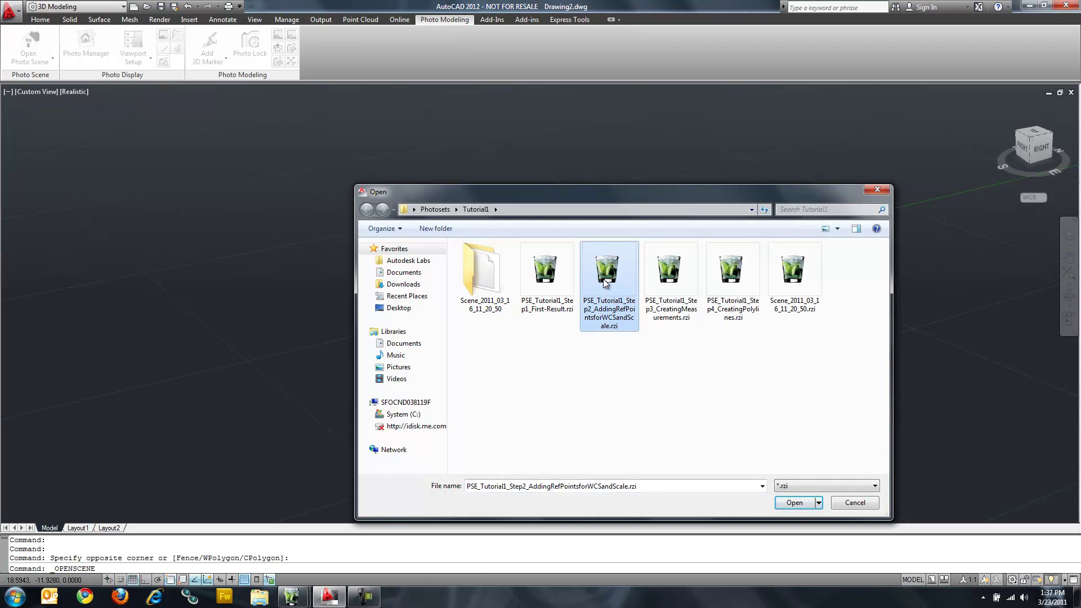
pyautogui.doubleClick(604, 281)
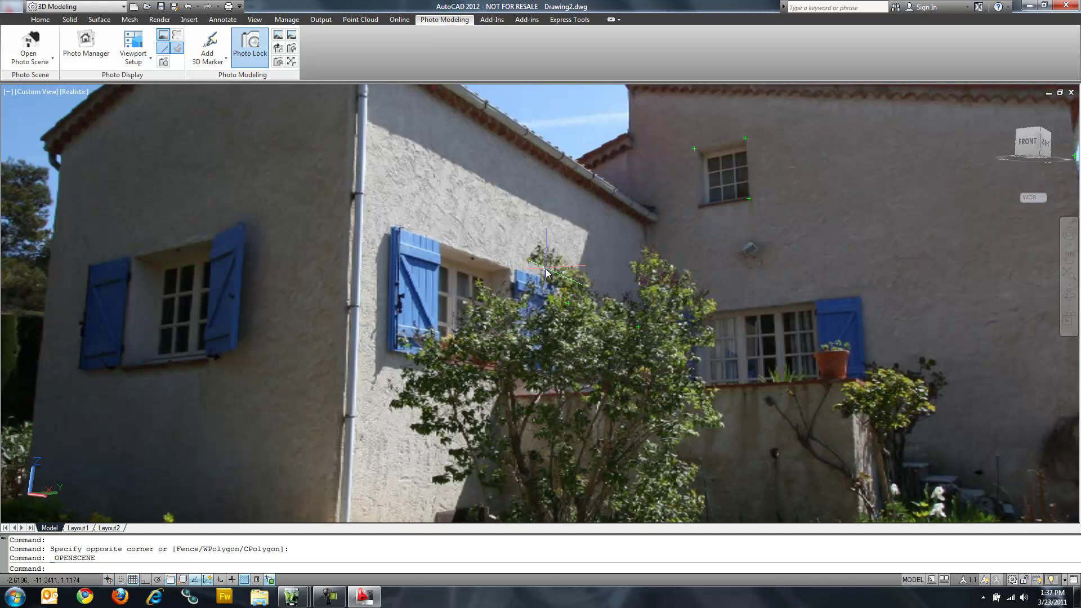
# Step: Show the Photo Manager and bring up photo IMG_2593 followed by IMG_2594 in the viewport
pyautogui.click(87, 45)
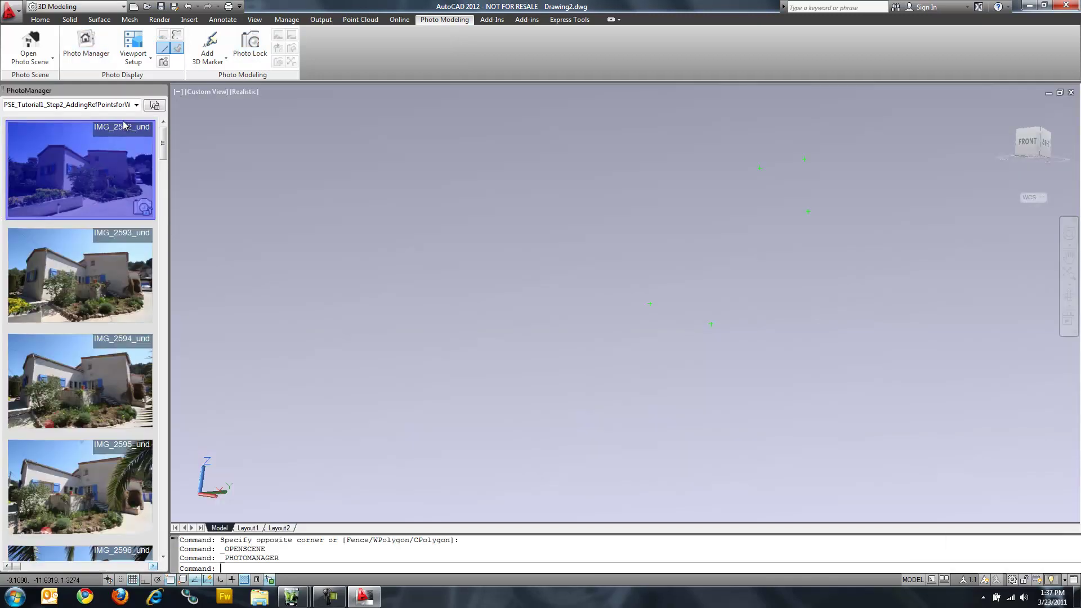
pyautogui.doubleClick(69, 280)
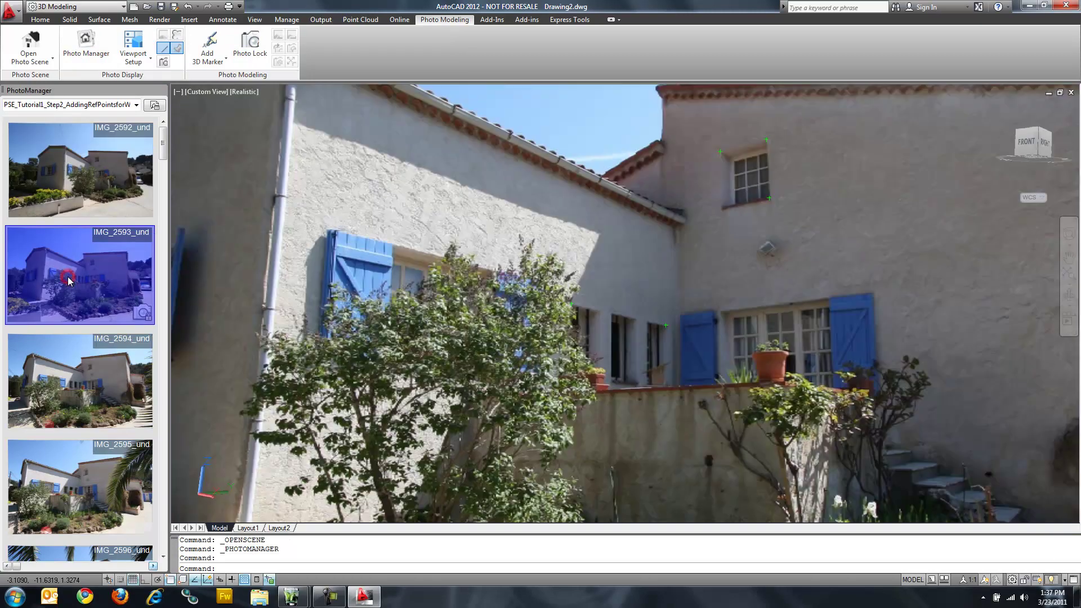
pyautogui.doubleClick(53, 357)
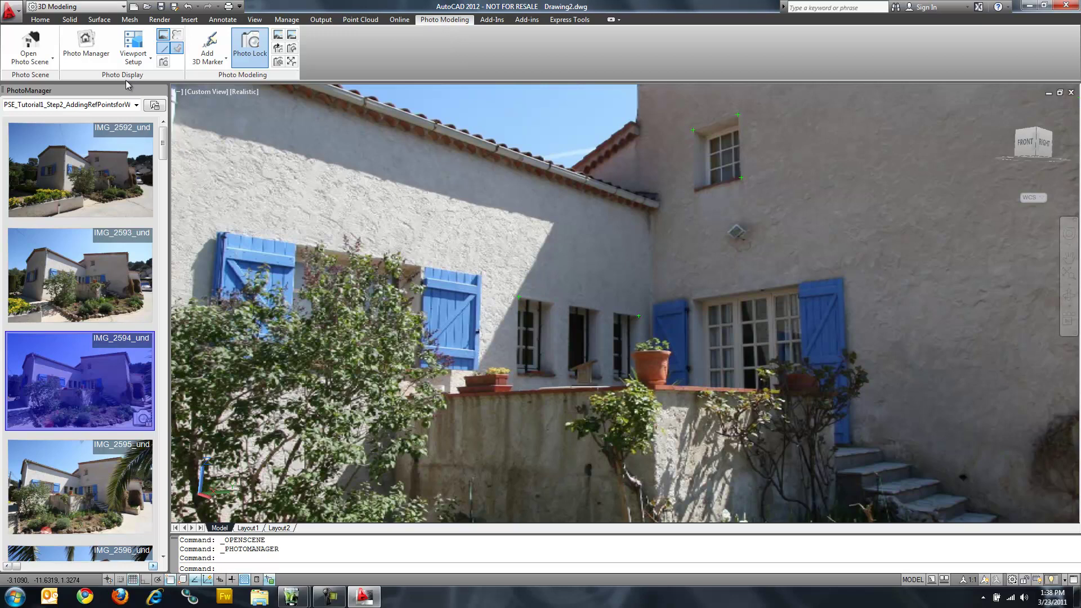
pyautogui.click(164, 63)
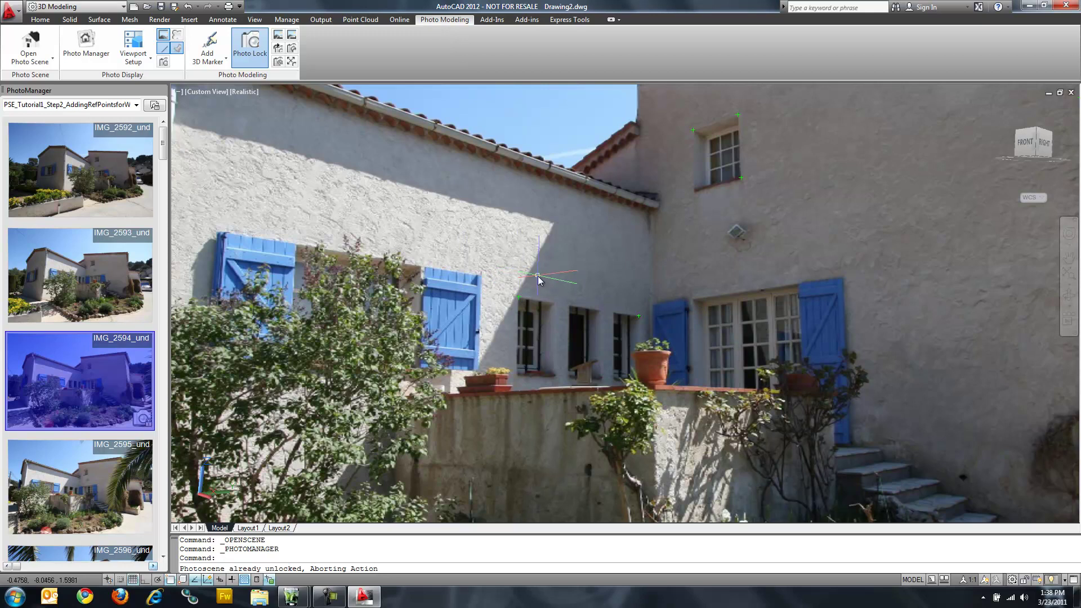
# Step: Examine the house and its green reference markers in photo IMG_2594, both up close and as a whole
pyautogui.scroll(-1, 538, 276)
pyautogui.scroll(-1, 539, 279)
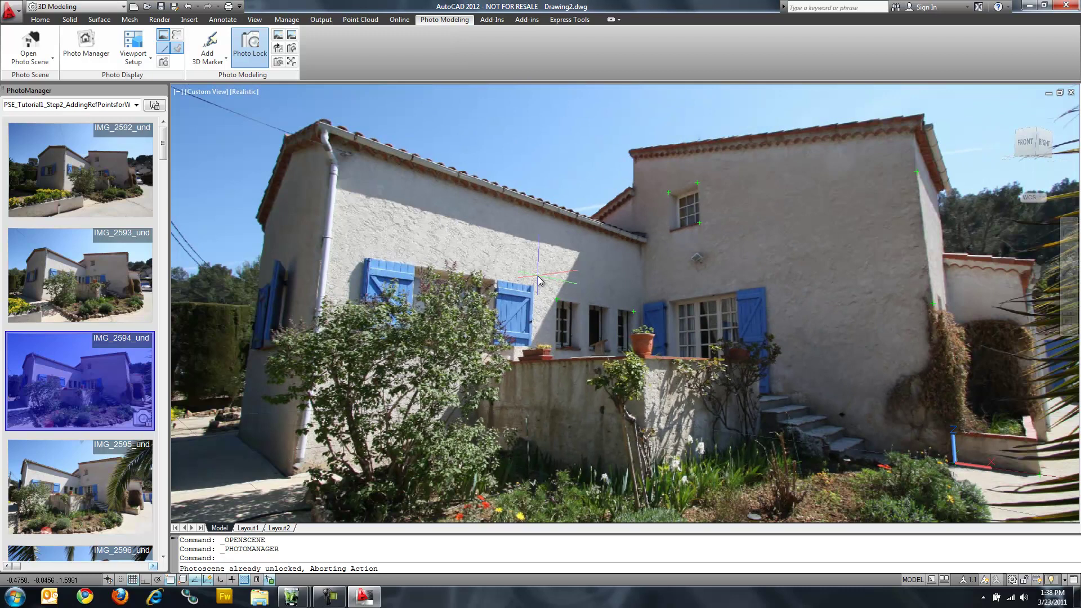
pyautogui.scroll(-2, 538, 276)
pyautogui.scroll(4, 538, 276)
pyautogui.scroll(-3, 538, 276)
pyautogui.moveTo(538, 280)
pyautogui.keyDown('shift'); pyautogui.mouseDown(button='middle')
pyautogui.moveTo(713, 305)
pyautogui.moveTo(548, 276)
pyautogui.mouseUp(button='middle'); pyautogui.keyUp('shift')
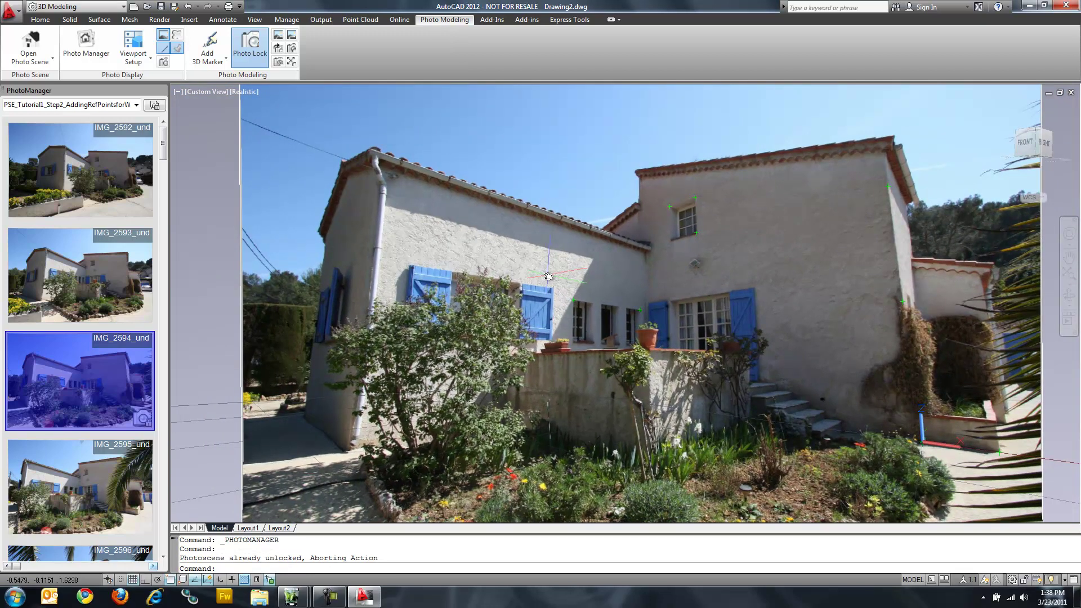
pyautogui.scroll(6, 543, 277)
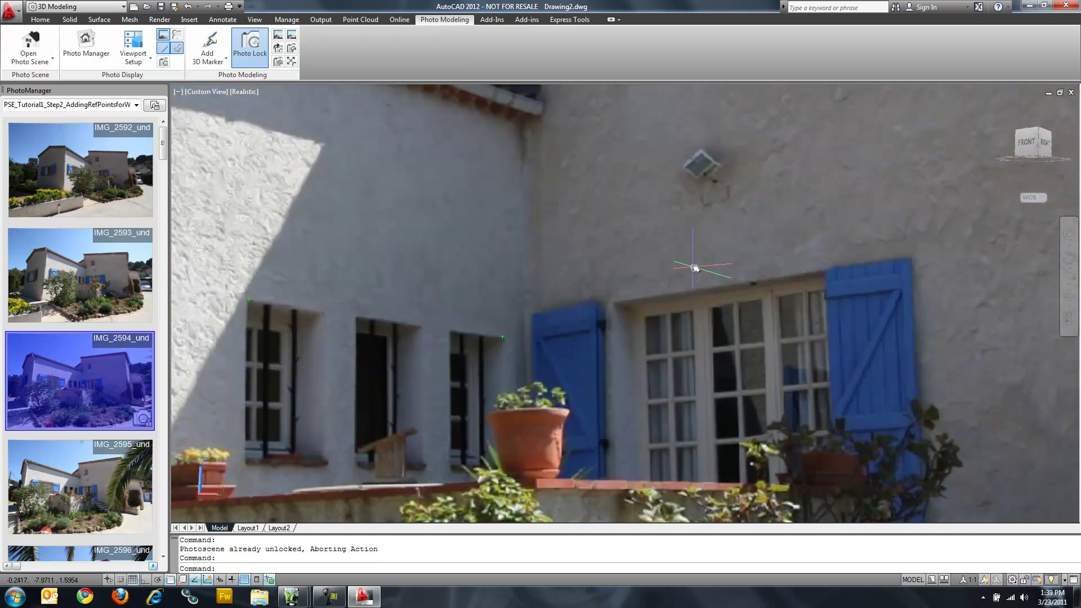
pyautogui.moveTo(707, 261); pyautogui.dragTo(373, 237, button='middle')
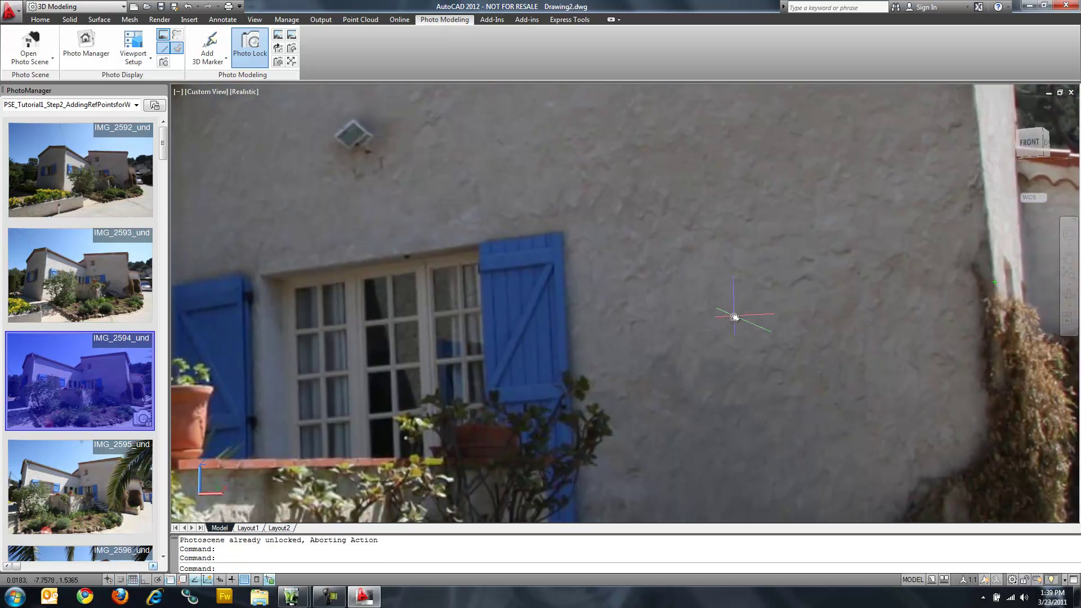
pyautogui.moveTo(732, 301); pyautogui.dragTo(1007, 356, button='middle')
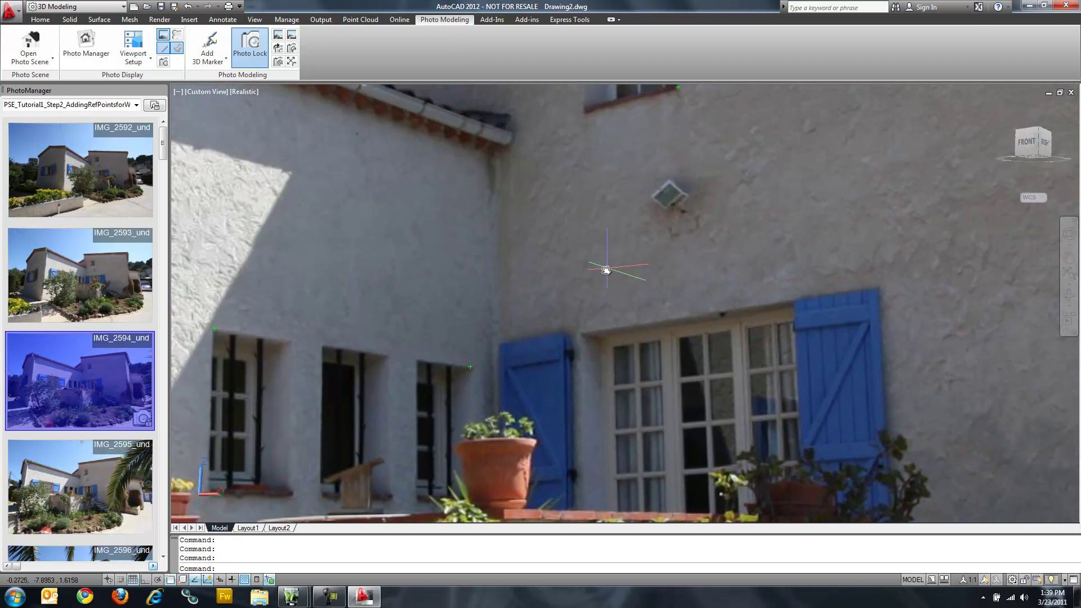
pyautogui.scroll(-6, 607, 298)
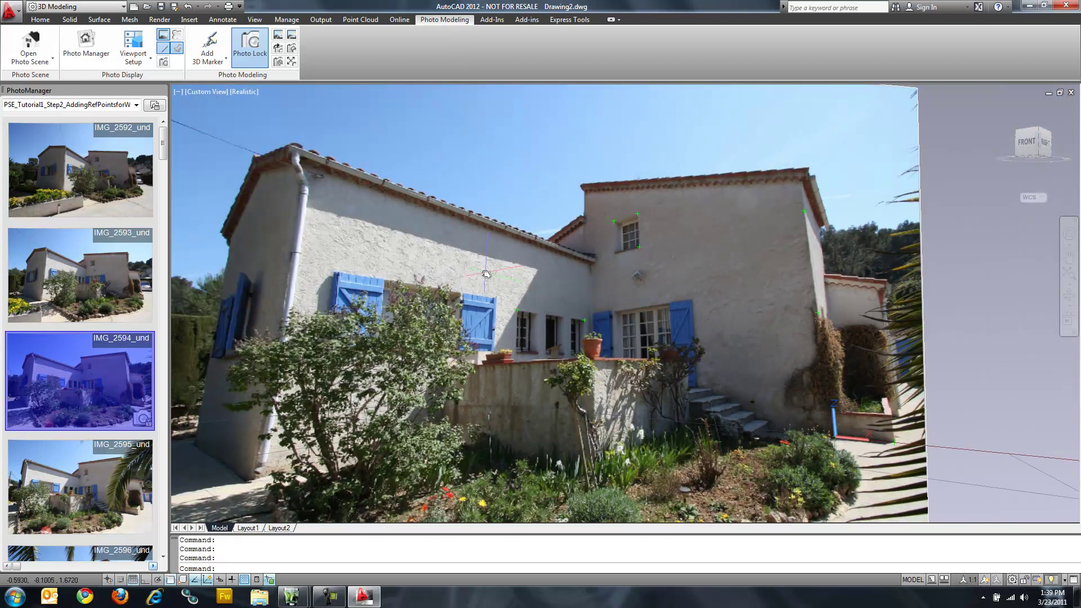
pyautogui.moveTo(486, 275); pyautogui.dragTo(527, 266, button='middle')
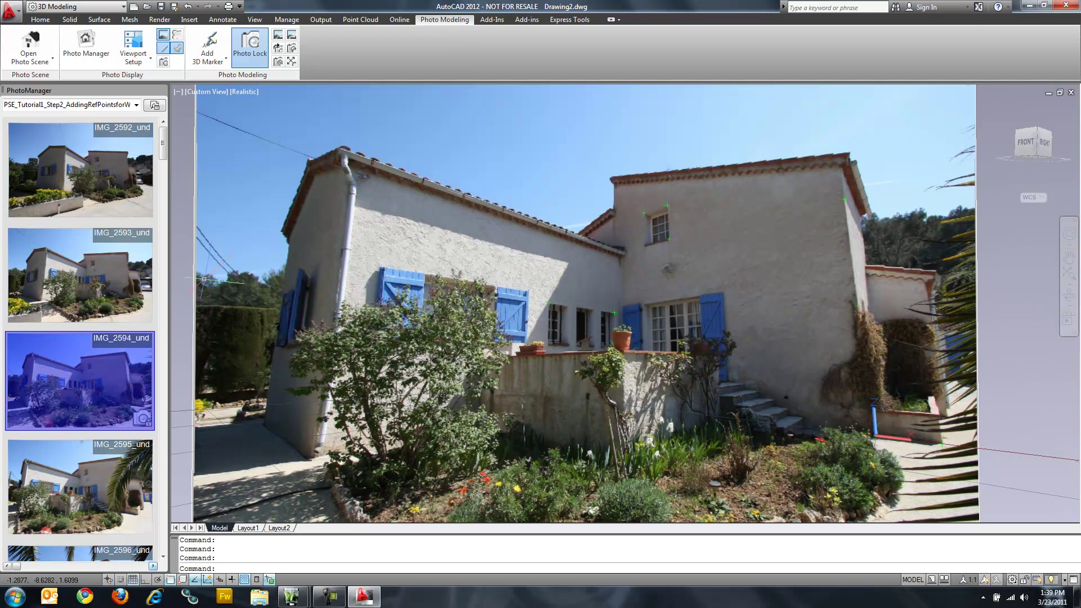
# Step: Compare the reference markers across photos IMG_2593, IMG_2592, IMG_2594 and IMG_2595, ending back on IMG_2592
pyautogui.click(90, 287)
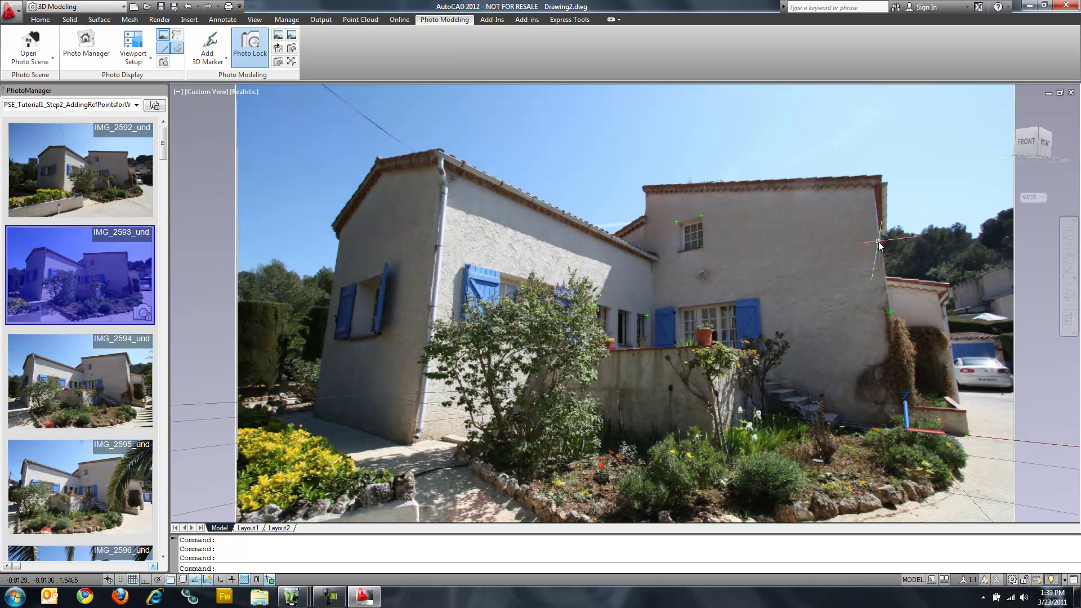
pyautogui.click(98, 192)
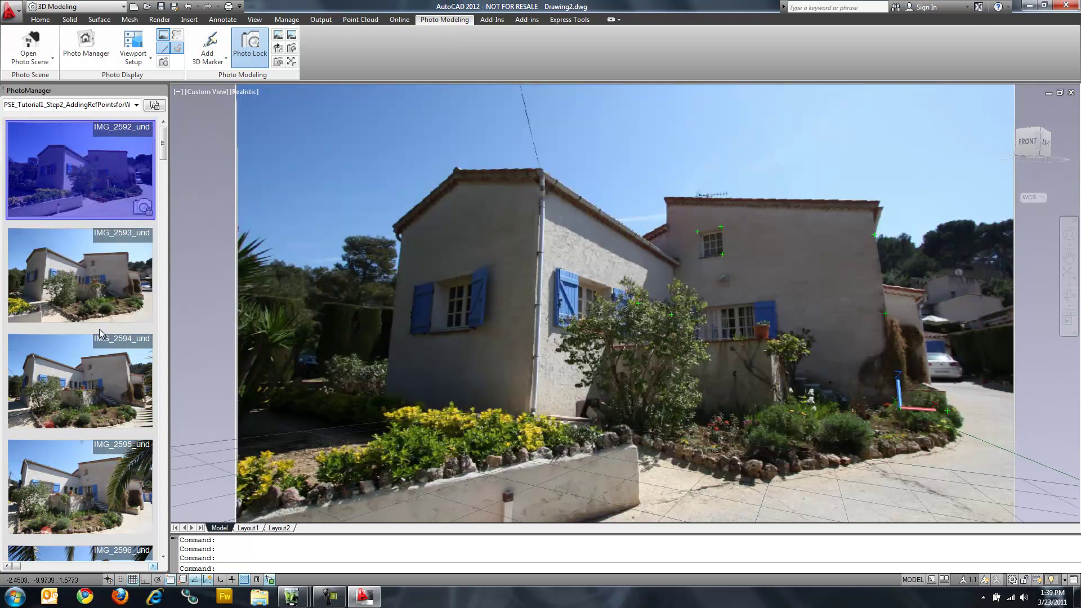
pyautogui.click(94, 389)
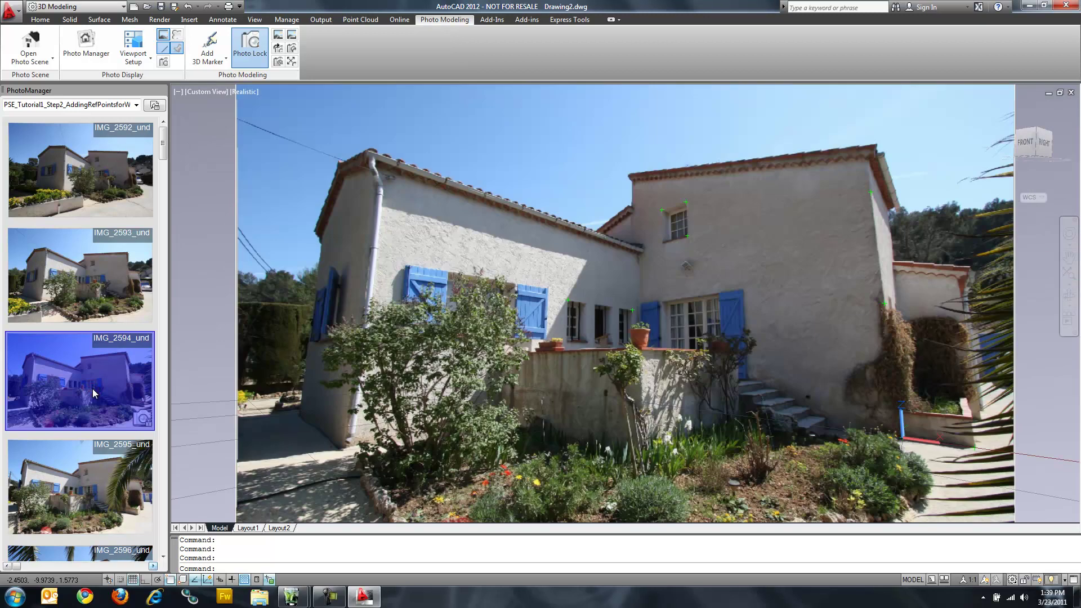
pyautogui.click(97, 465)
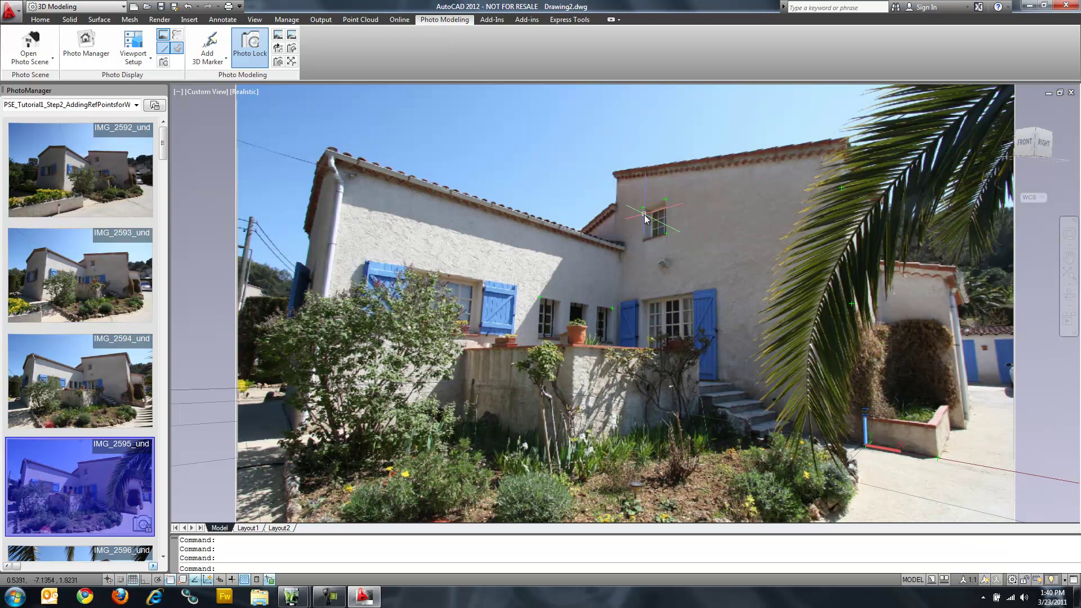
pyautogui.doubleClick(39, 149)
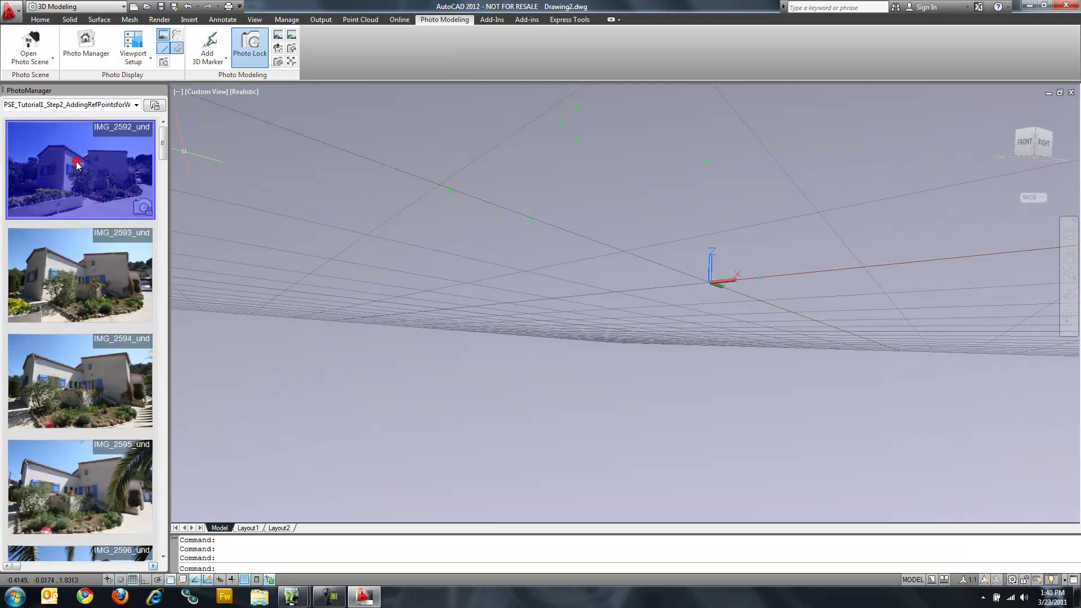
# Step: Make the Geometry layer current and set the visual style to Conceptual
pyautogui.click(40, 19)
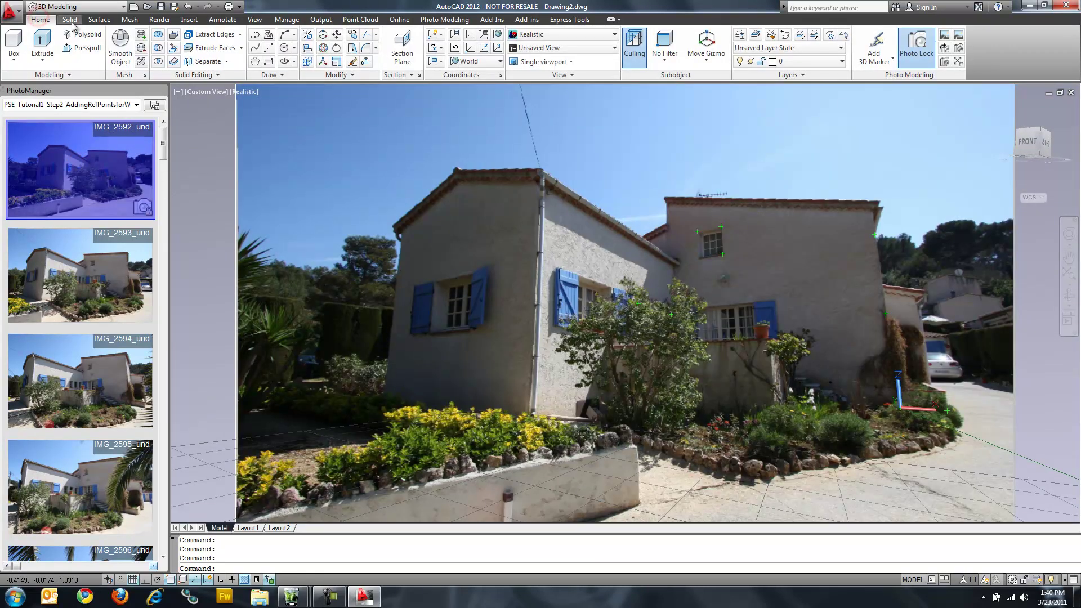
pyautogui.click(811, 61)
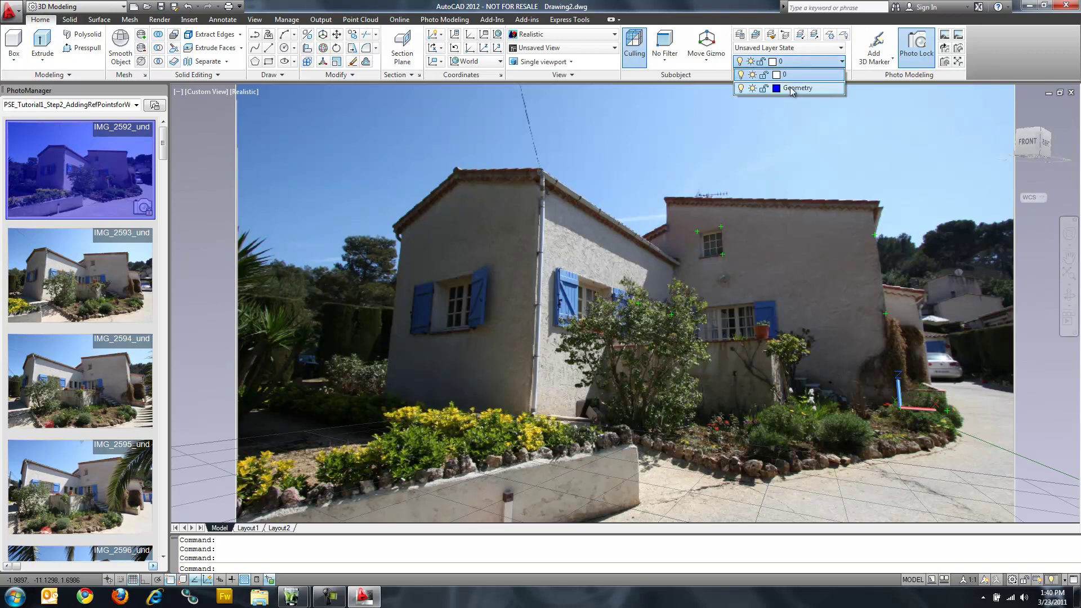
pyautogui.click(790, 88)
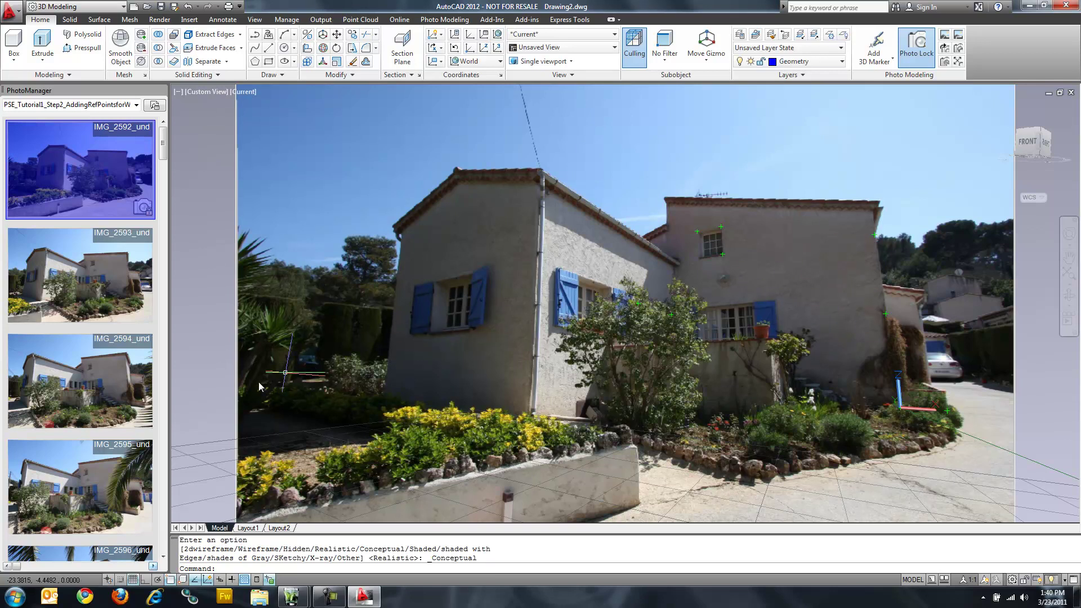
# Step: In photo IMG_2598, align the UCS to the taller facade using the three reference markers around its upper window
pyautogui.moveTo(165, 150); pyautogui.dragTo(164, 170)
pyautogui.moveTo(163, 169); pyautogui.dragTo(163, 174)
pyautogui.click(86, 471)
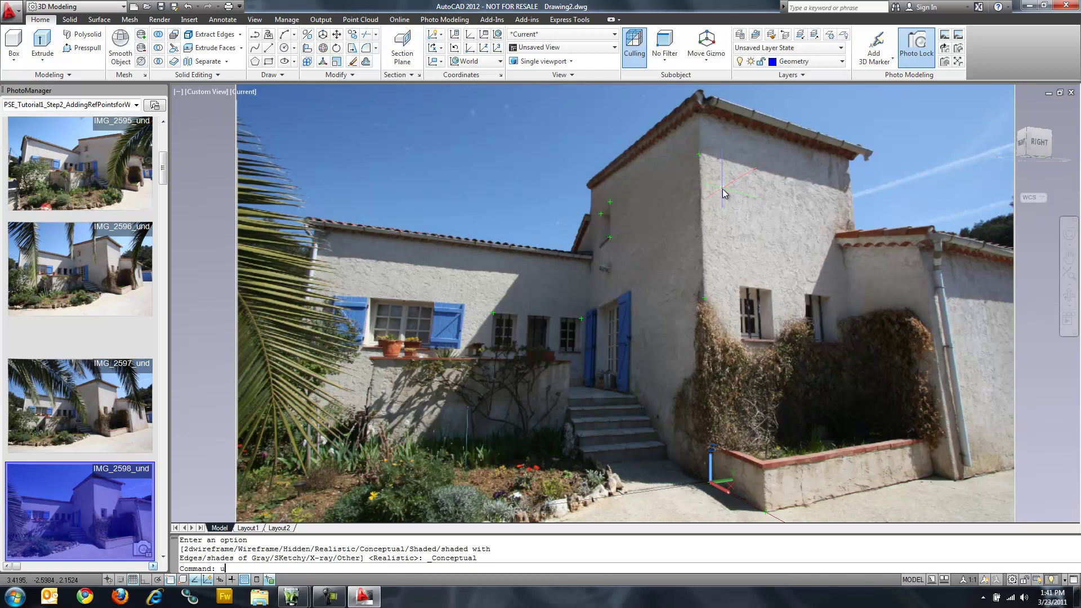
pyautogui.write('cs')
pyautogui.press('Return')
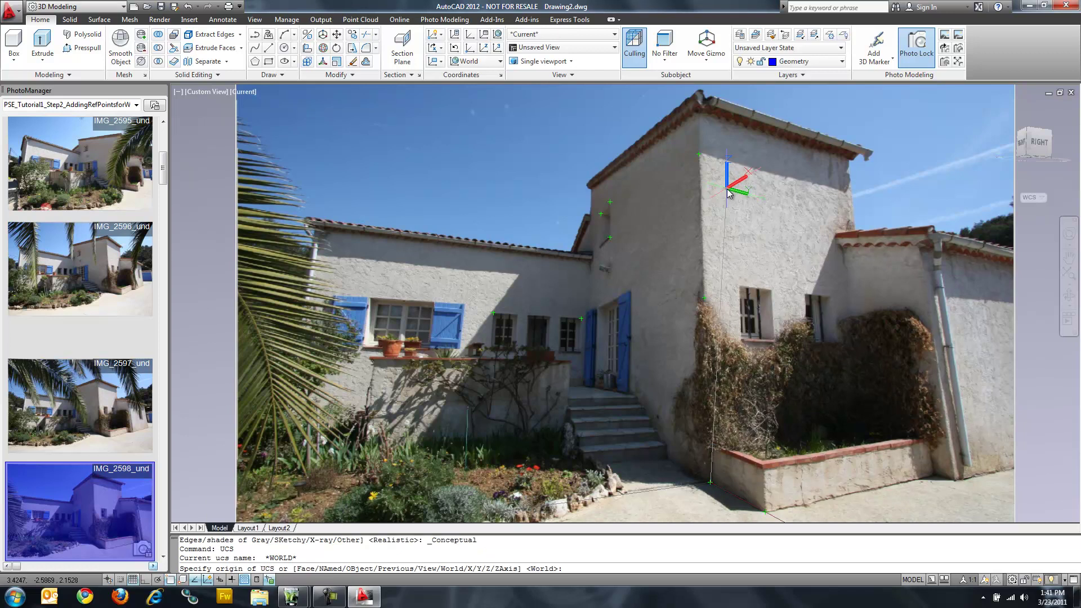
pyautogui.click(612, 208)
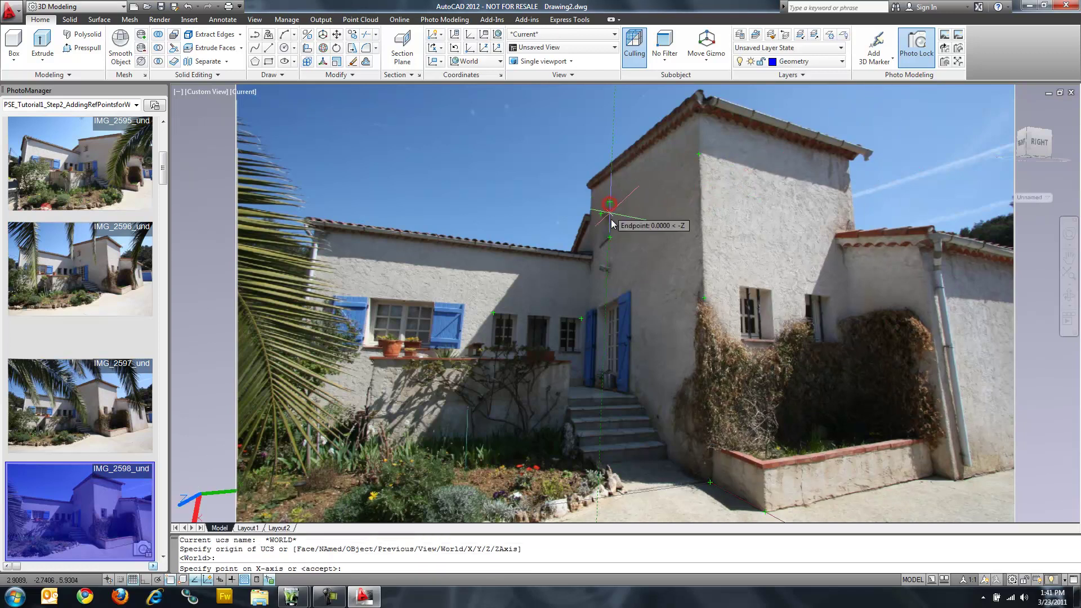
pyautogui.click(609, 236)
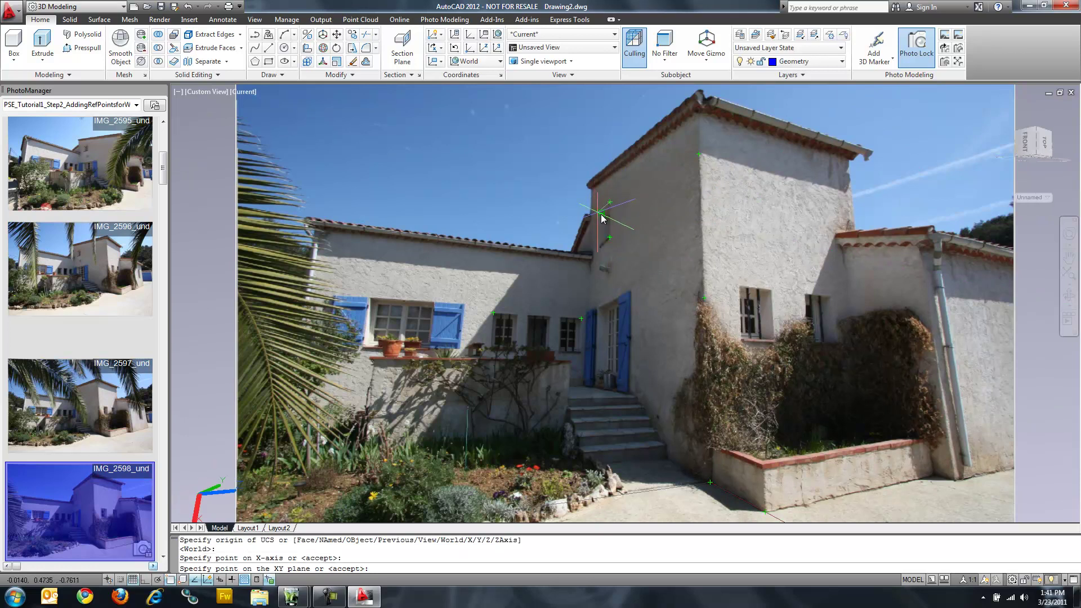
pyautogui.click(601, 214)
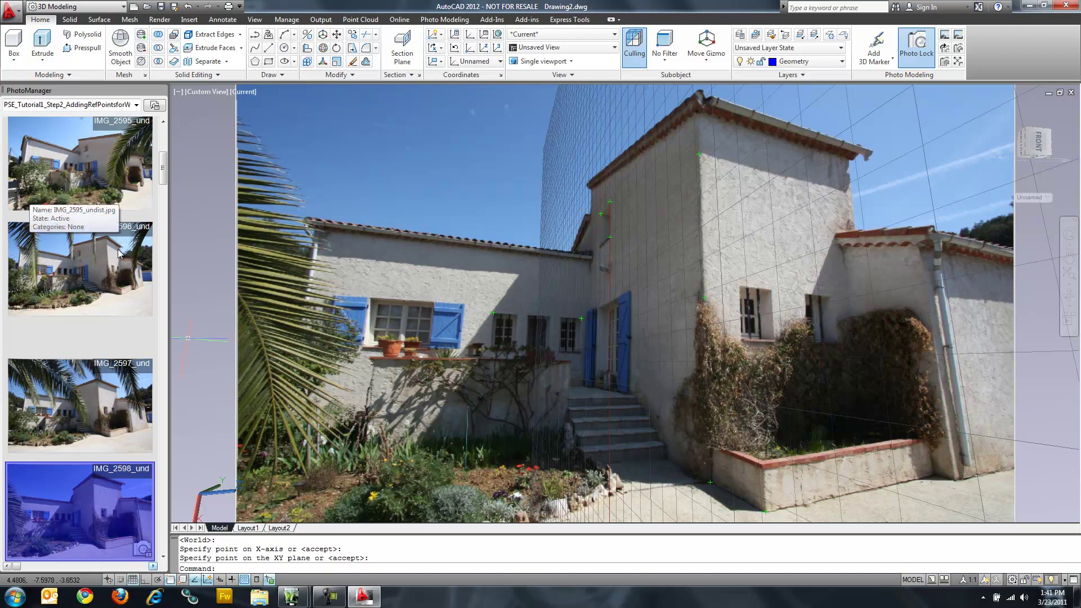
# Step: In photo IMG_2593, start a polyline from the base of the taller facade's outer corner up to the roof and along the eave to its other end
pyautogui.moveTo(161, 173); pyautogui.dragTo(161, 156)
pyautogui.doubleClick(80, 147)
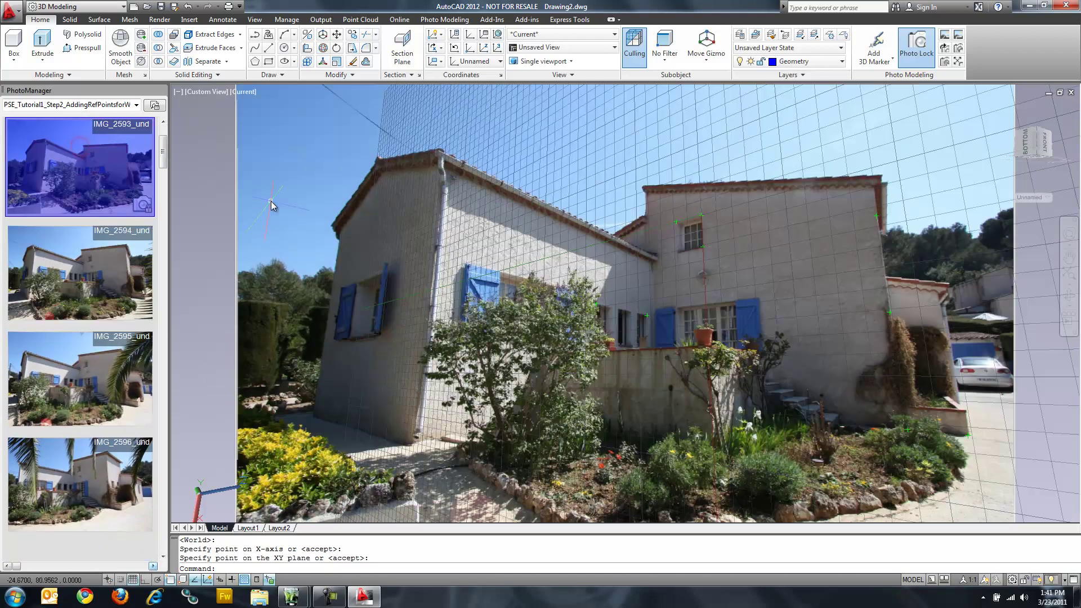
pyautogui.write('pline')
pyautogui.press('Return')
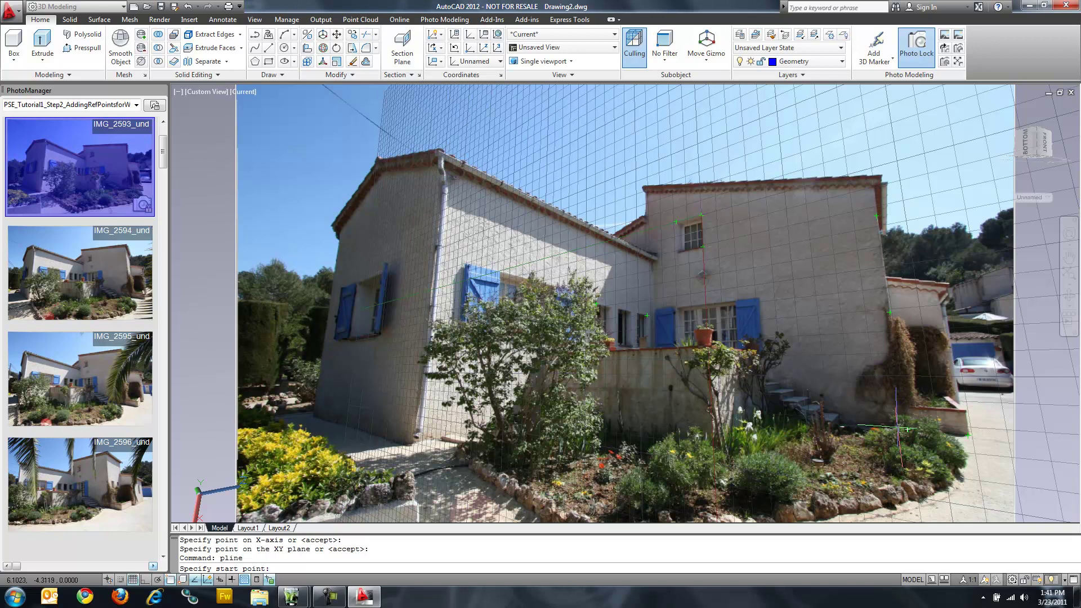
pyautogui.click(897, 428)
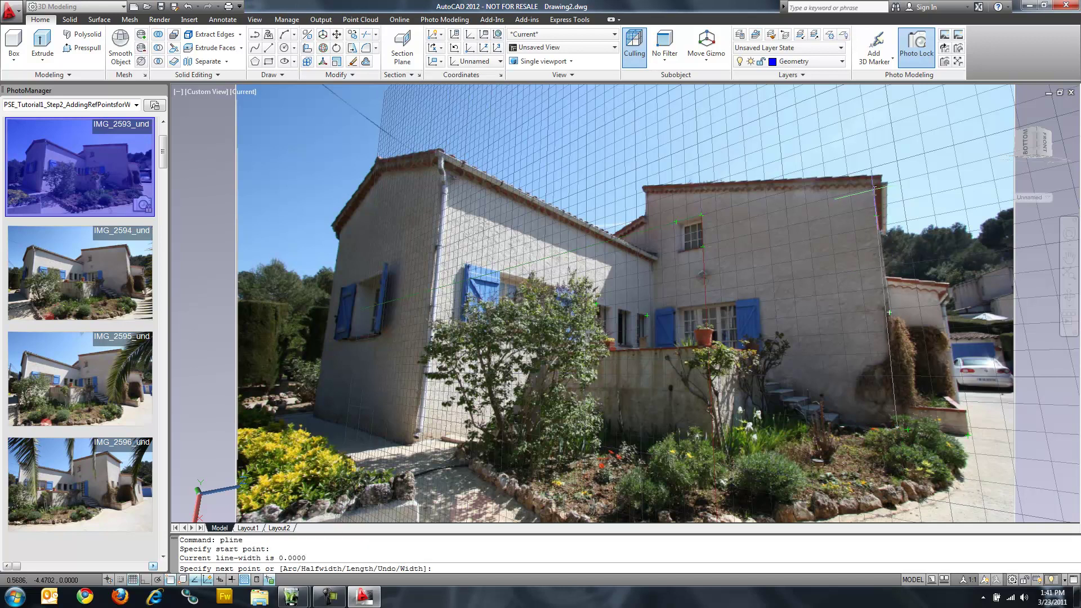
pyautogui.click(874, 188)
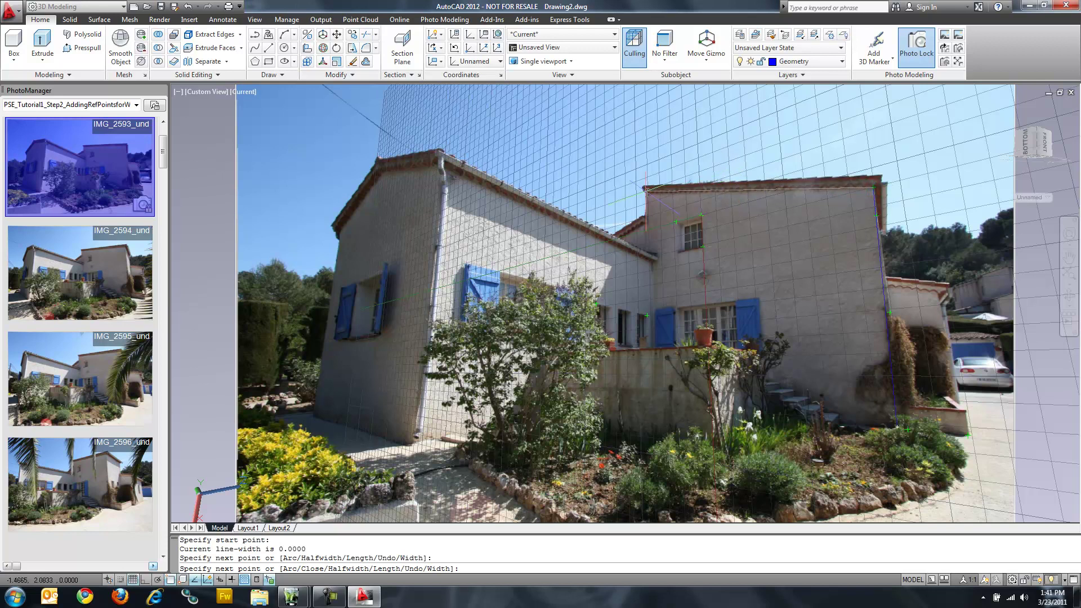
pyautogui.click(645, 194)
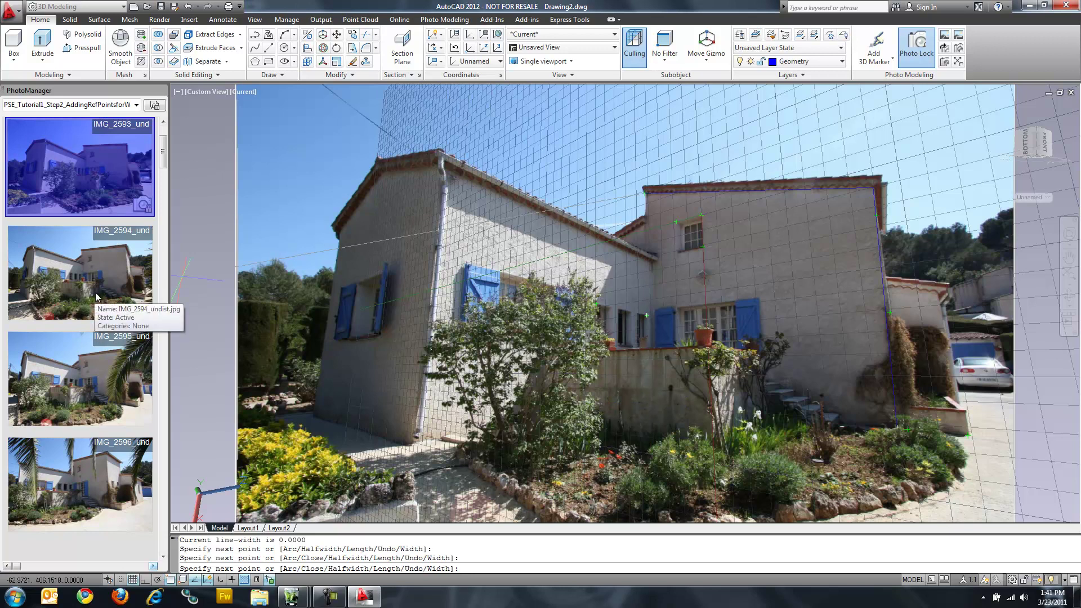
# Step: In photo IMG_2599, continue the polyline down to the stair landing, along the landing and down the steps, ending at the outer corner's base
pyautogui.click(86, 494)
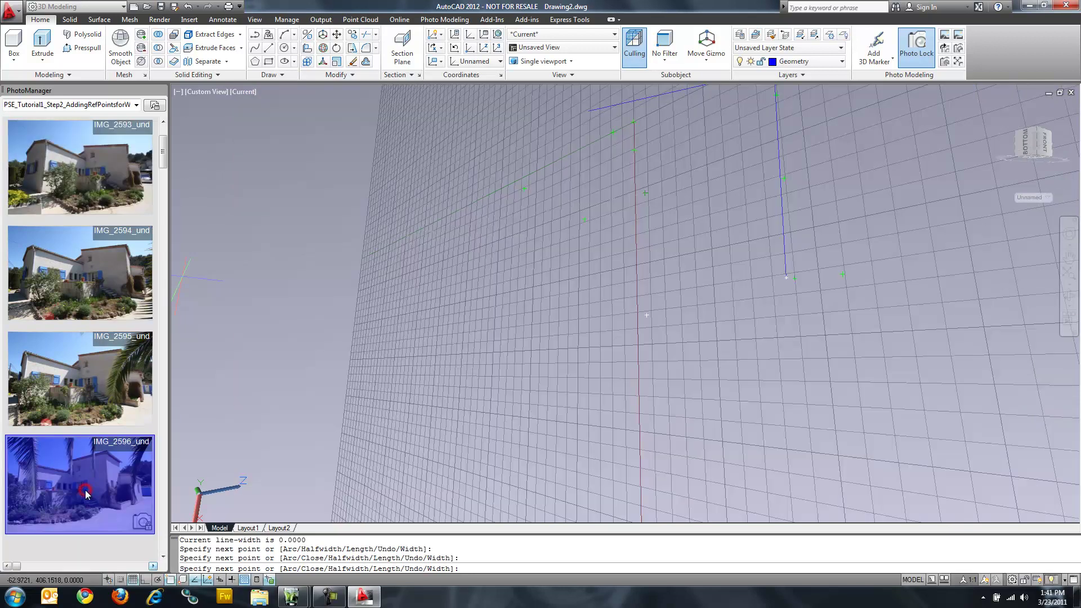
pyautogui.scroll(-5, 141, 218)
pyautogui.click(96, 356)
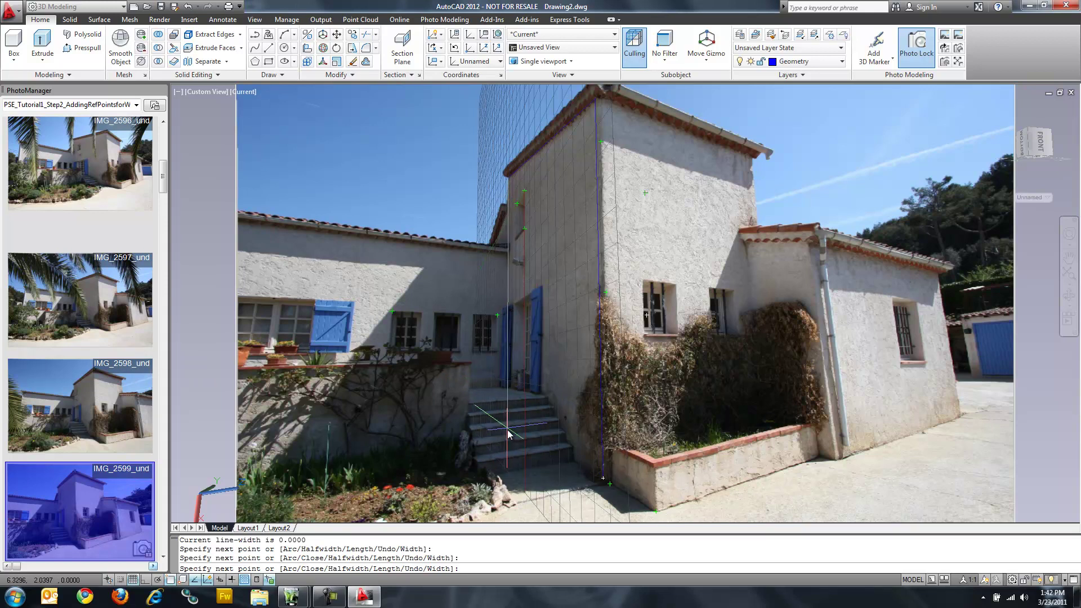
pyautogui.click(509, 389)
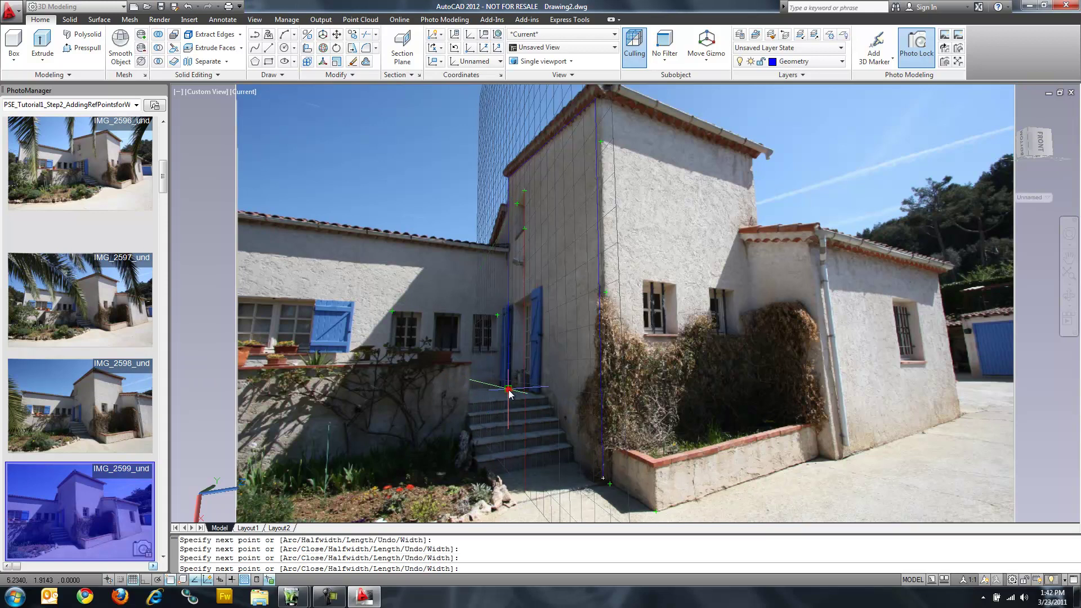
pyautogui.click(549, 397)
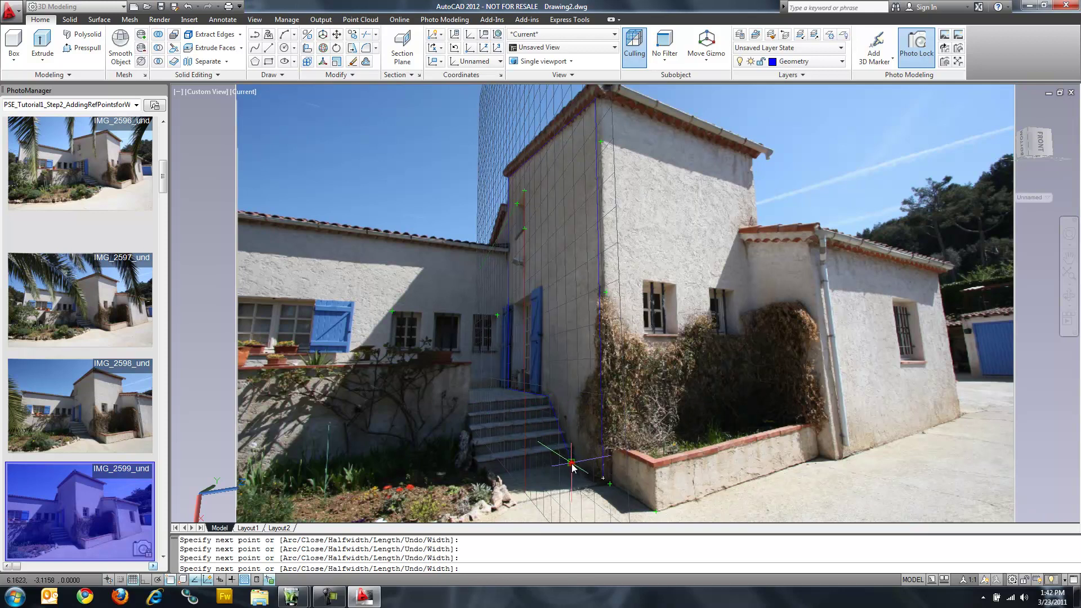
pyautogui.click(601, 477)
pyautogui.press('Return')
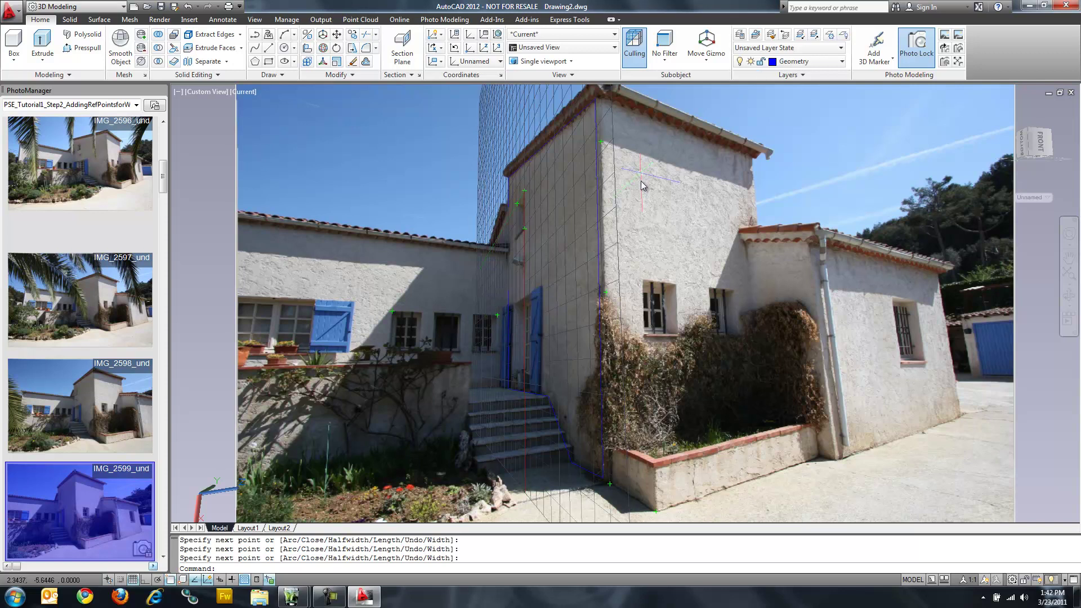
# Step: Extrude the facade polyline back to the far corner of the tall block's side wall
pyautogui.click(598, 252)
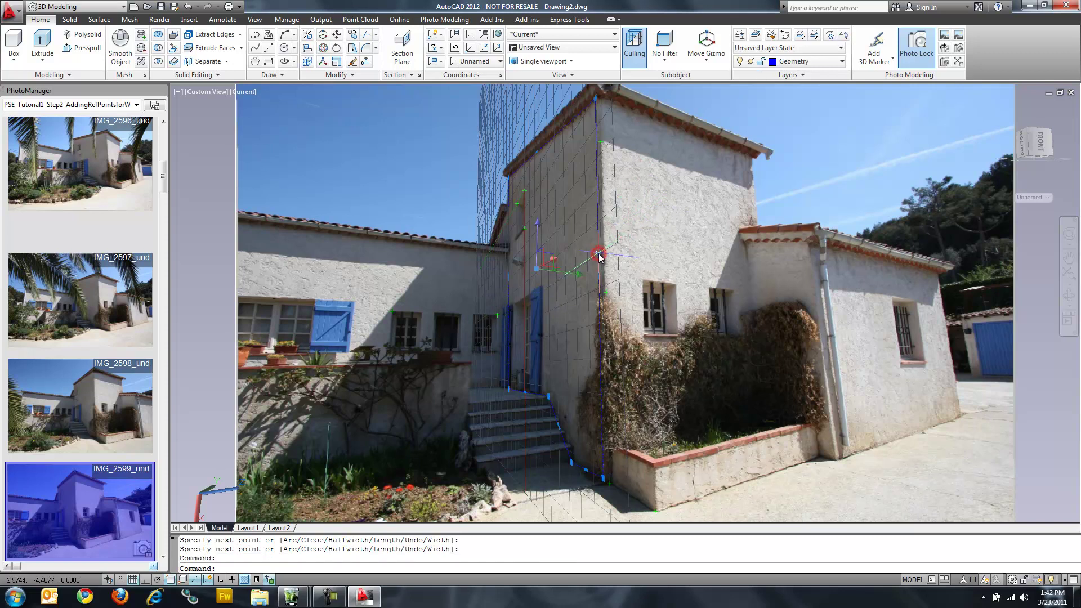
pyautogui.write('extru')
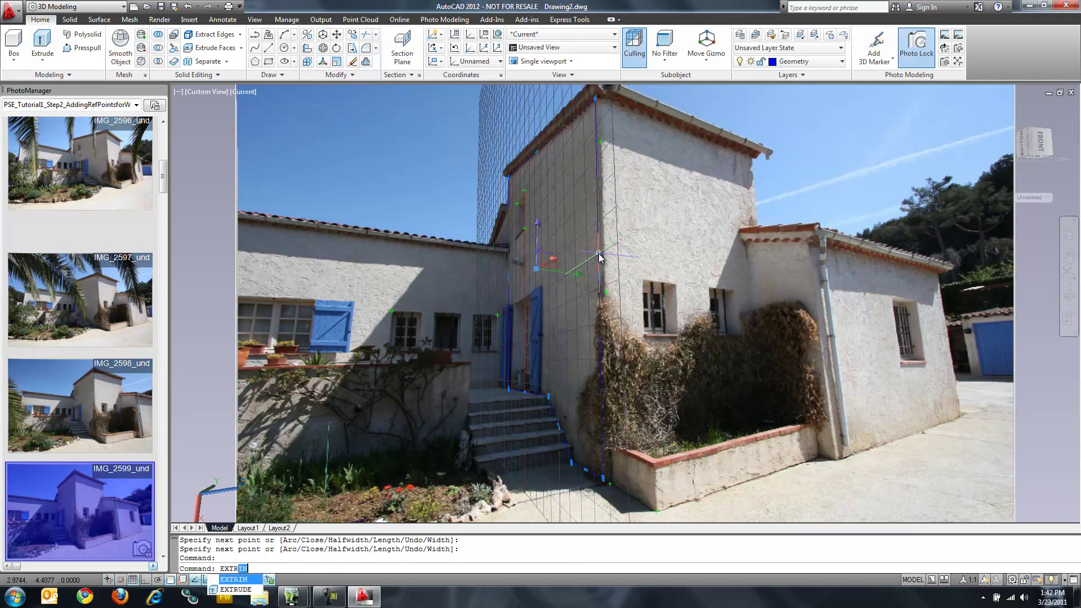
pyautogui.press('Return')
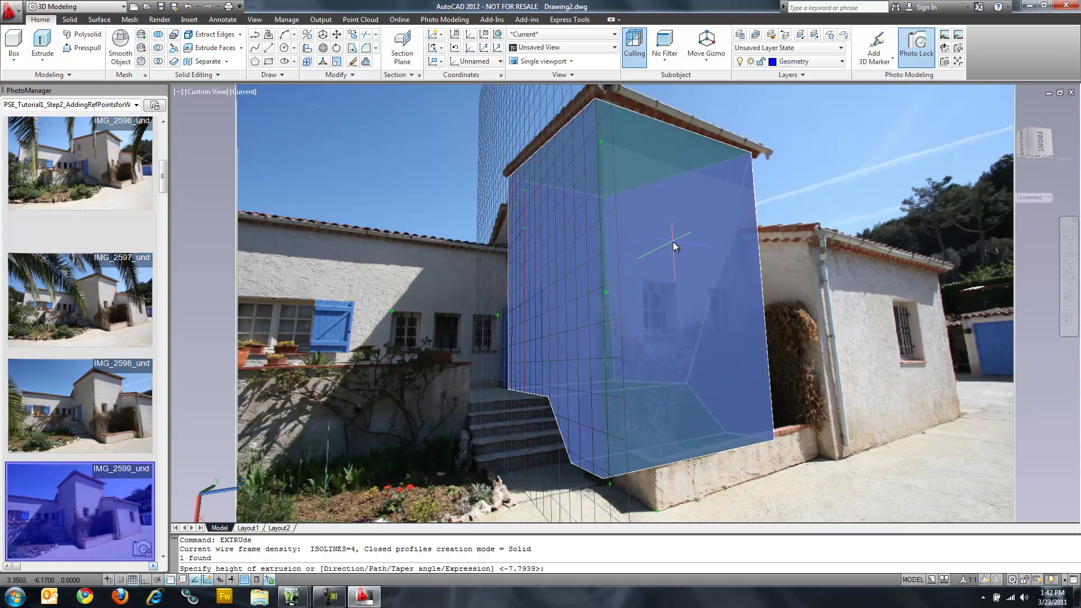
pyautogui.click(674, 242)
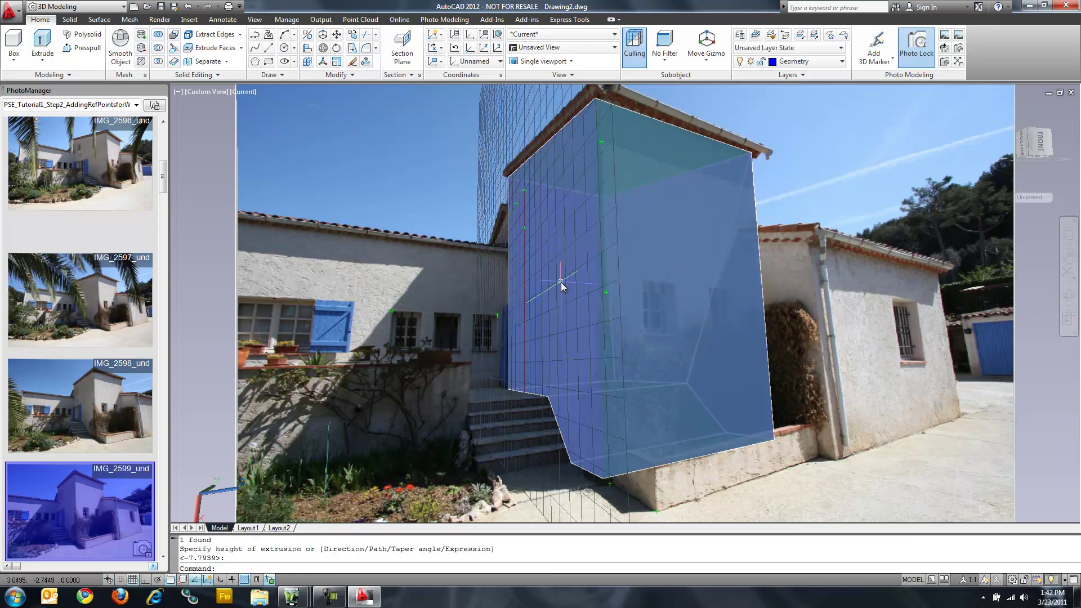
# Step: Compare the extruded block with the house in other photos, including IMG_2593 and IMG_2605
pyautogui.click(79, 388)
pyautogui.click(59, 295)
pyautogui.moveTo(165, 181); pyautogui.dragTo(164, 154)
pyautogui.click(85, 241)
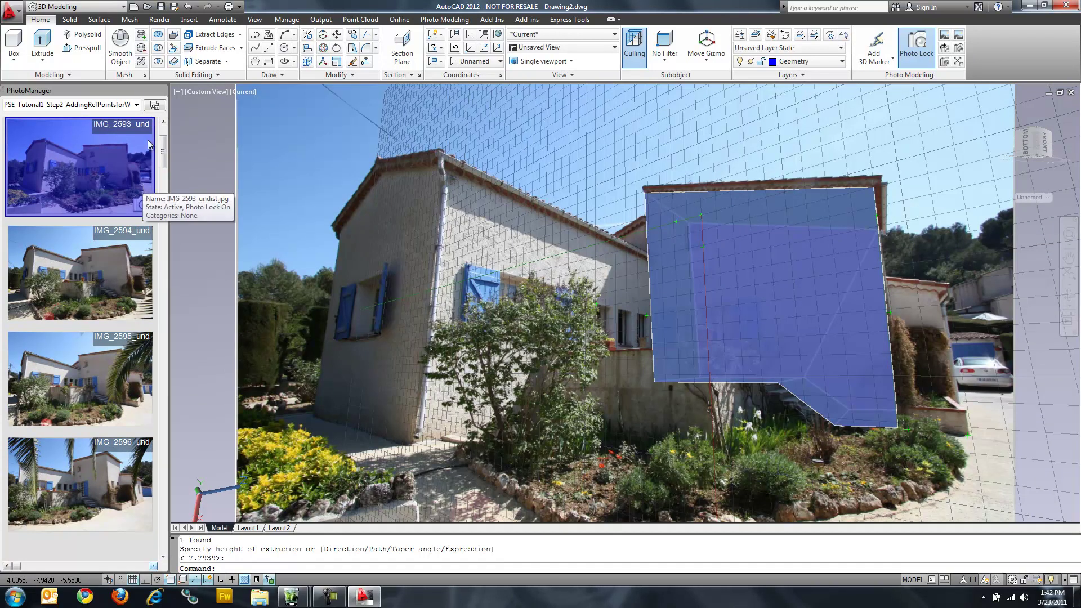
pyautogui.moveTo(163, 149); pyautogui.dragTo(147, 242)
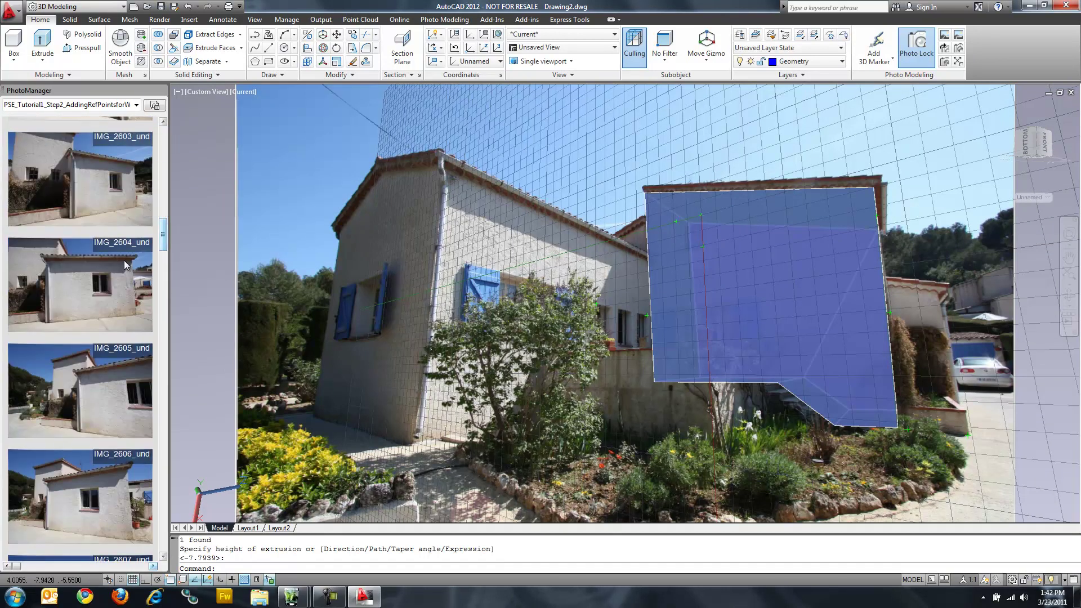
pyautogui.doubleClick(77, 353)
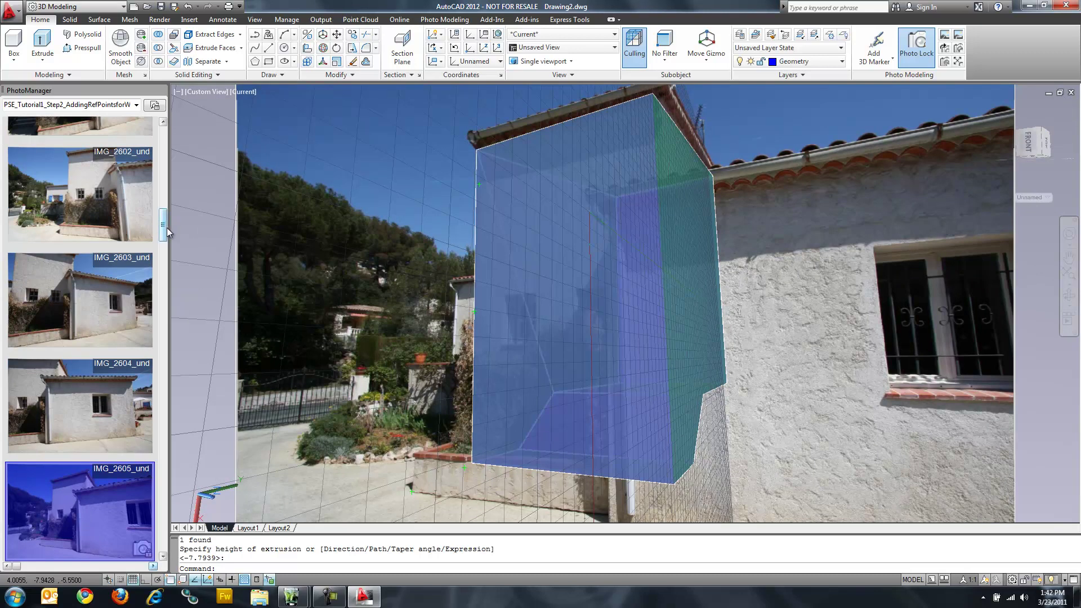
# Step: Lock the view to photo IMG_2618 and turn off the grid
pyautogui.moveTo(166, 227); pyautogui.dragTo(163, 354)
pyautogui.doubleClick(90, 312)
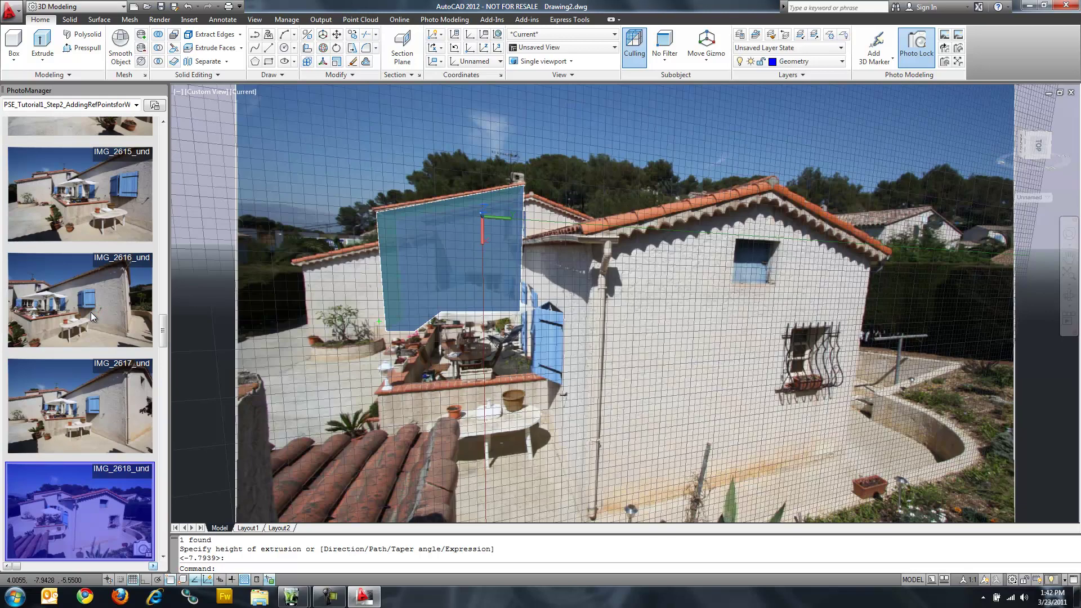
pyautogui.click(631, 305)
pyautogui.press('F7')
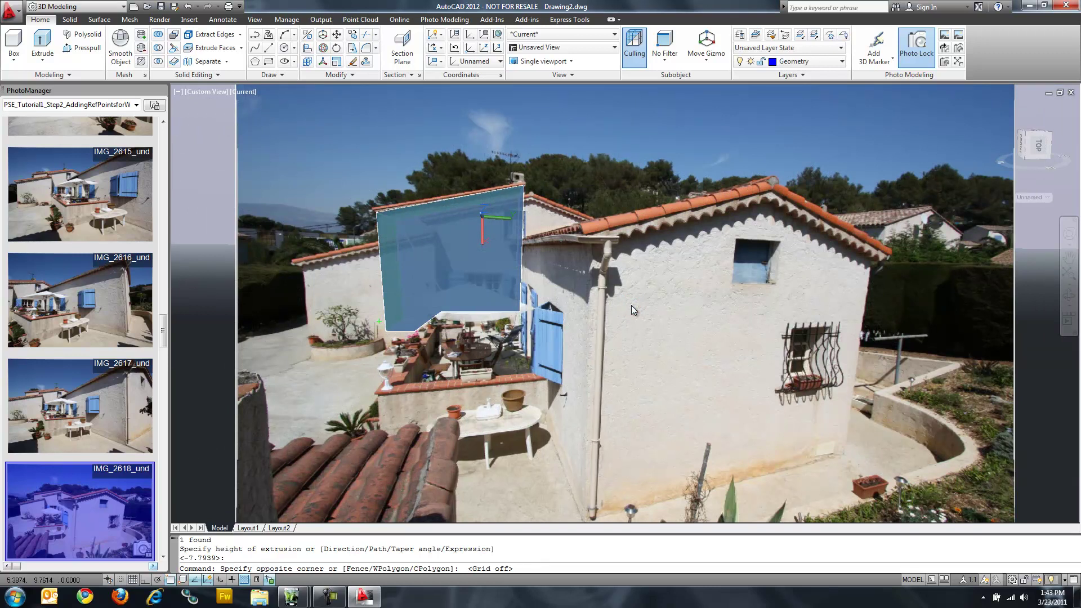
pyautogui.click(782, 227)
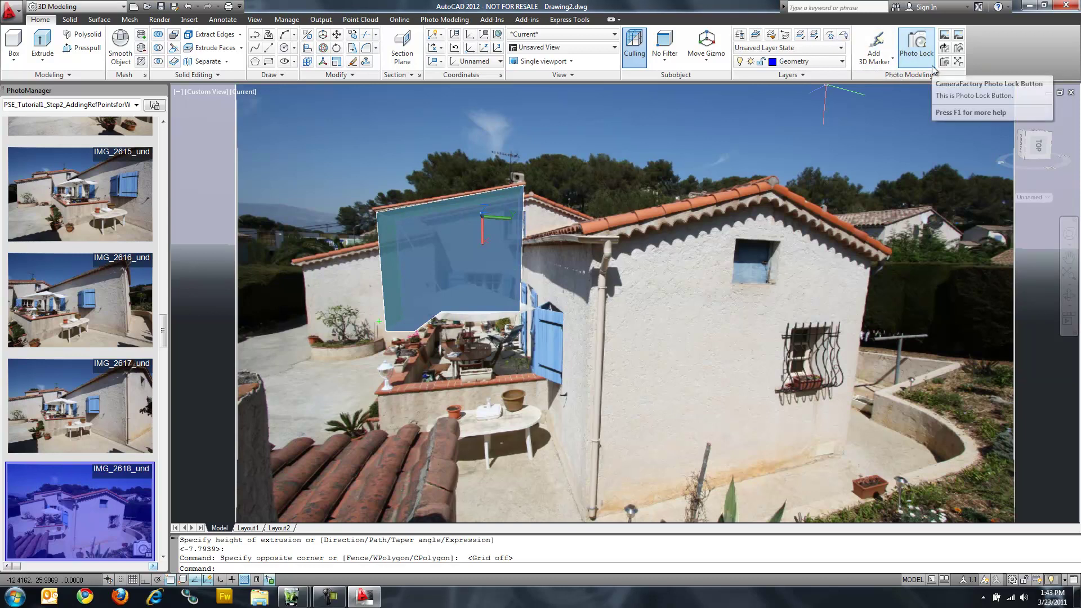
# Step: Go to the next locked photo and back to IMG_2618, and fit the photo to the view
pyautogui.click(72, 20)
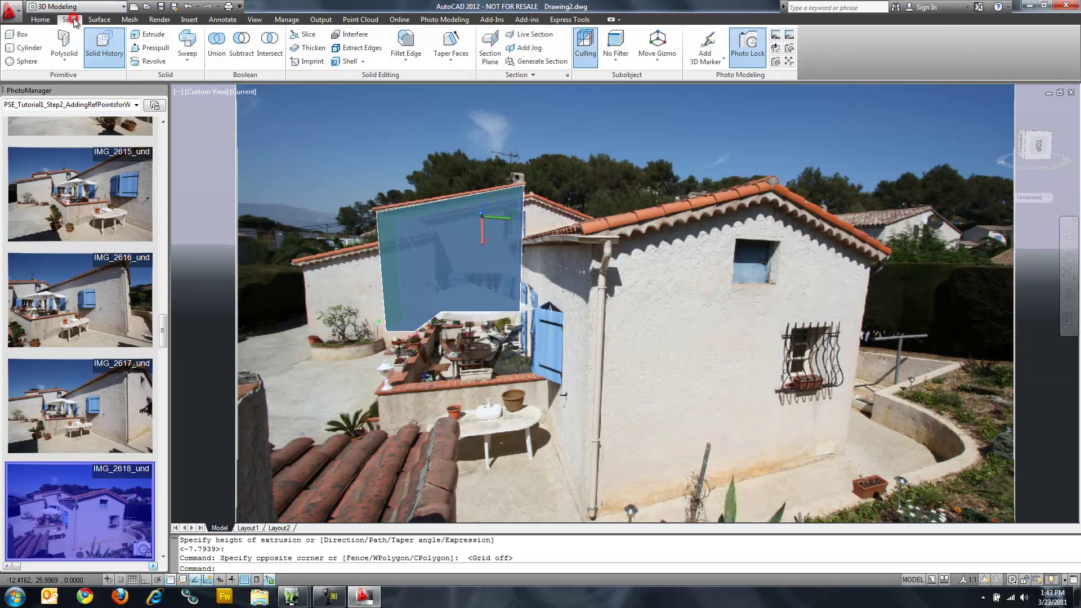
pyautogui.click(99, 20)
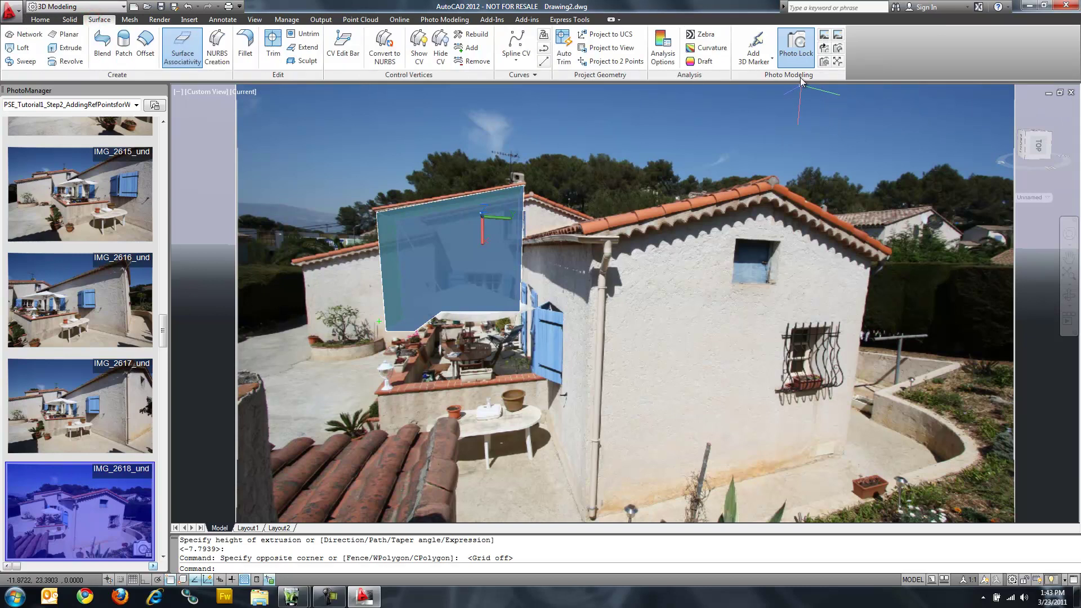
pyautogui.click(838, 38)
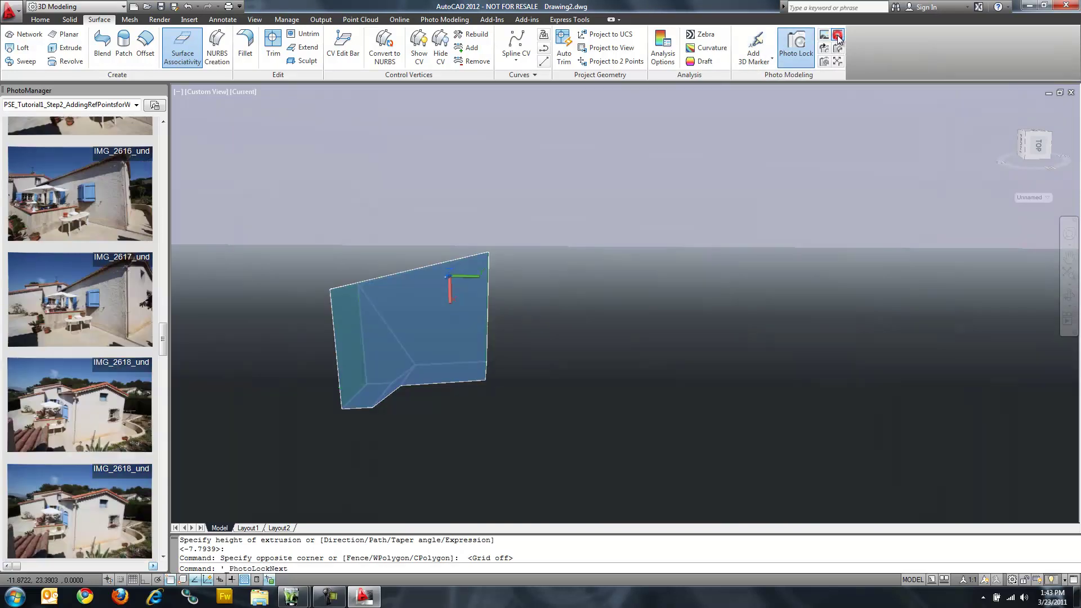
pyautogui.click(828, 39)
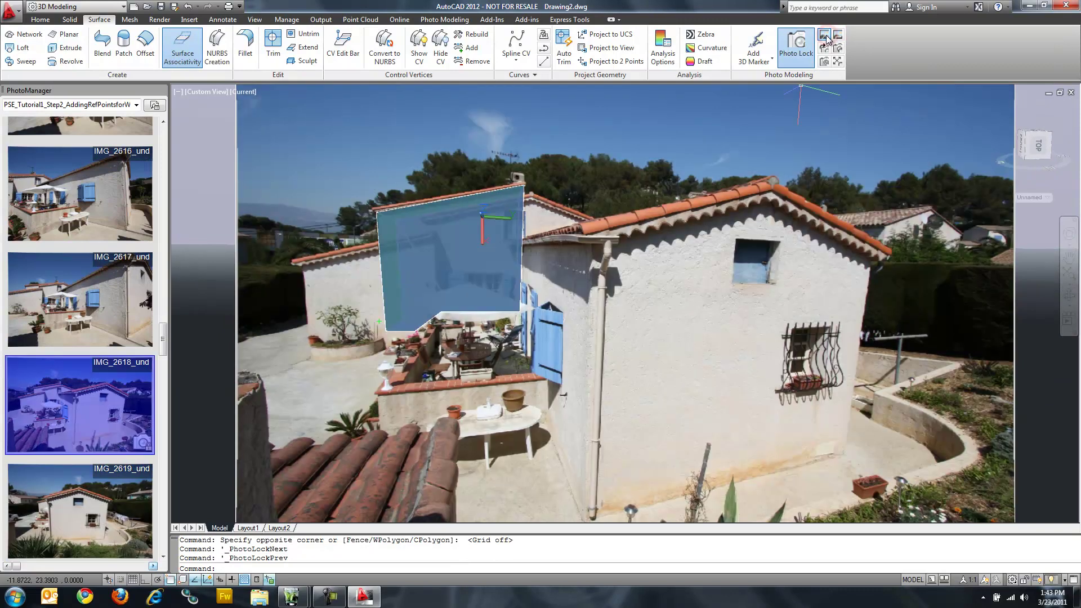
pyautogui.click(838, 61)
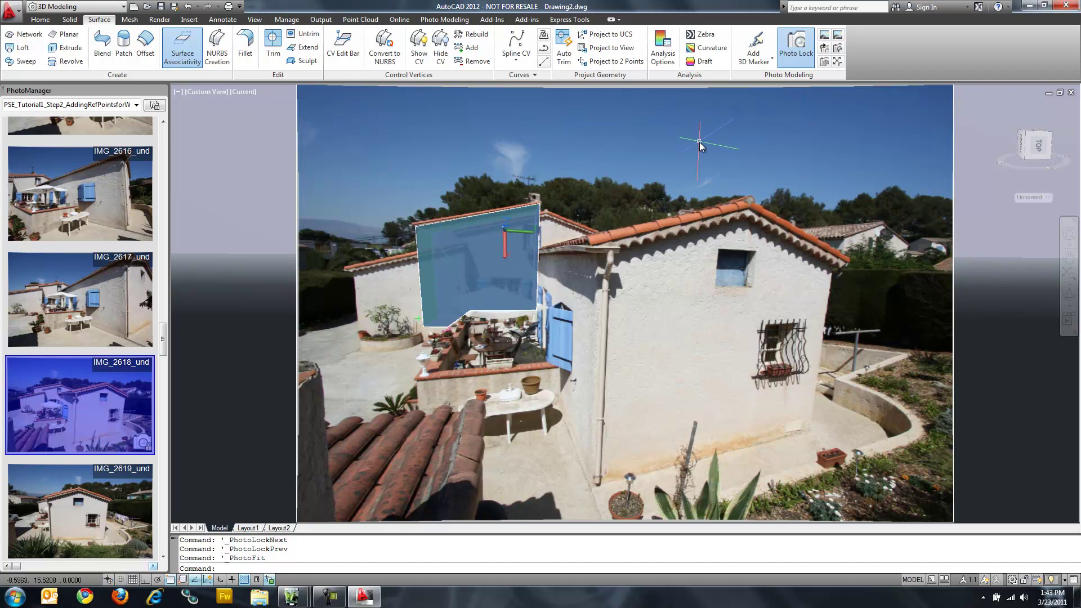
# Step: Start a 3D marker at the lower-left corner of the gable wall's upper window in photo IMG_2618
pyautogui.click(756, 40)
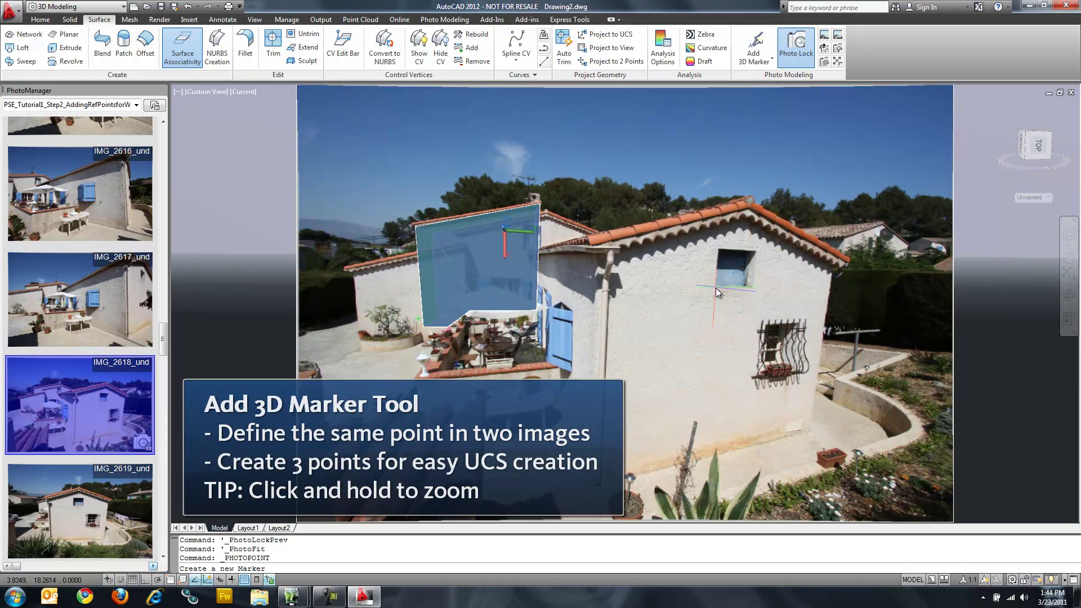
pyautogui.moveTo(715, 289); pyautogui.dragTo(698, 293)
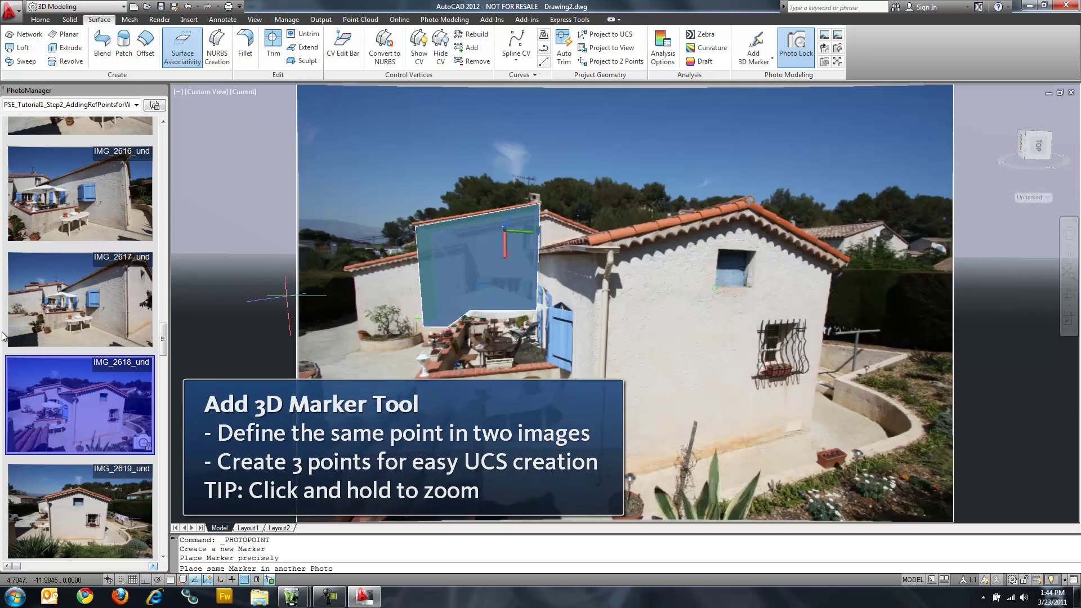